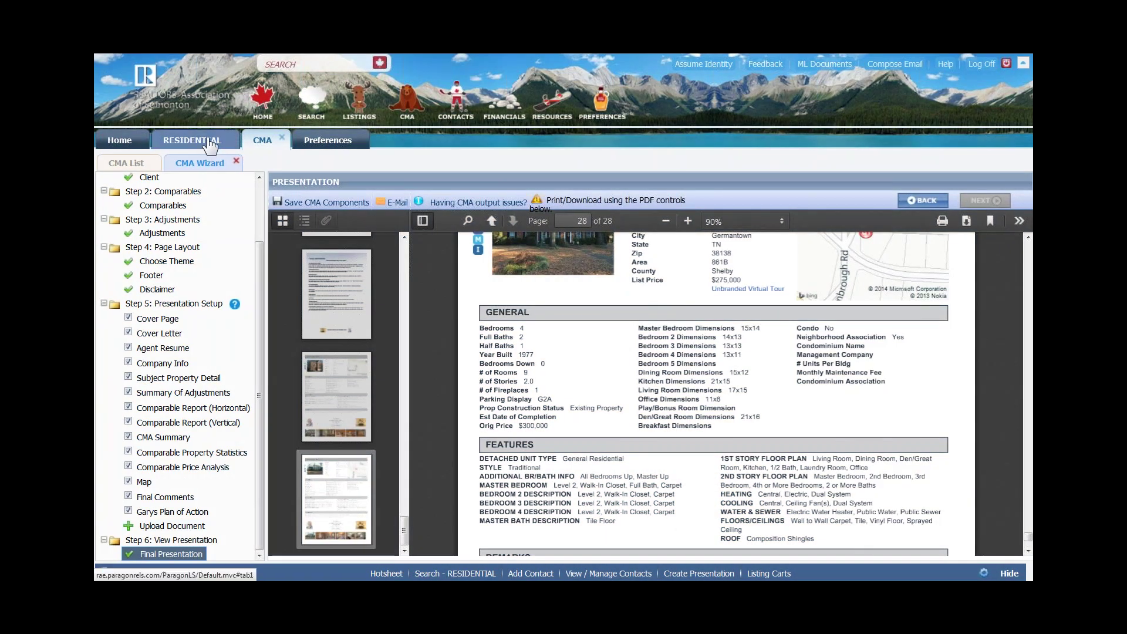
Go back from the CMA presentation to the residential spreadsheet with 19 of 39 listings checked
left_click(210, 145)
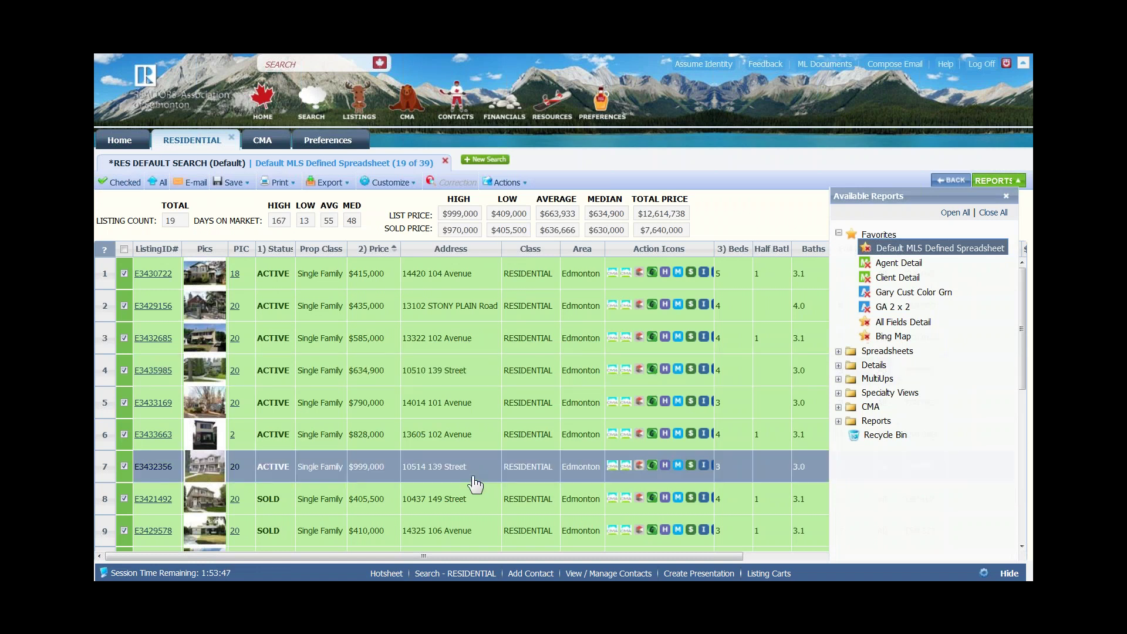
left_click(512, 185)
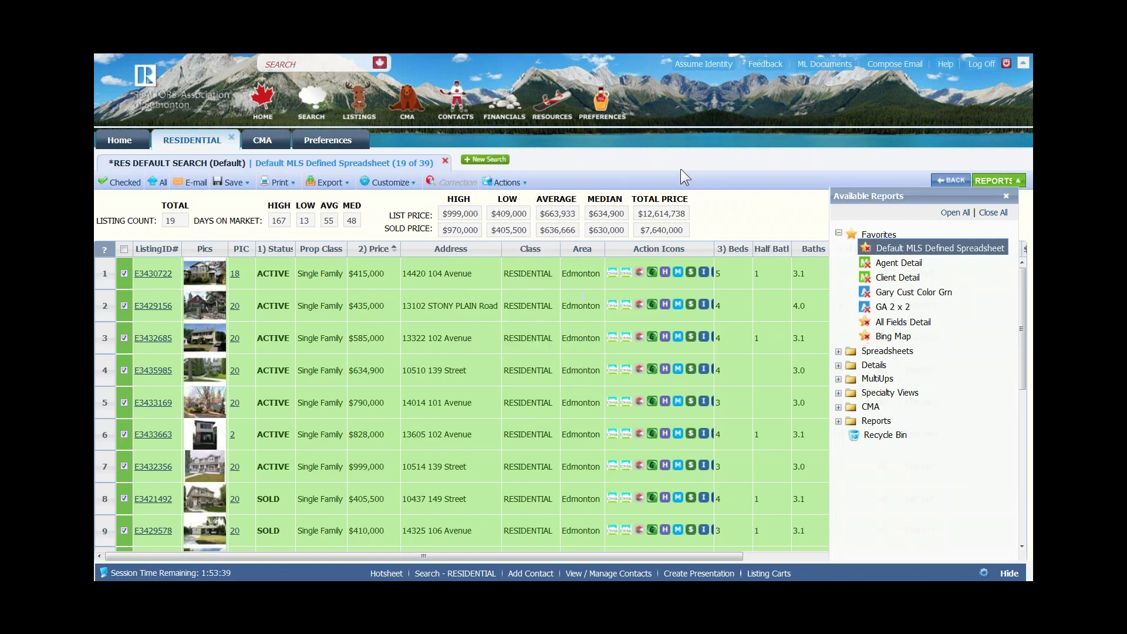
Assume the identity of the training head-broker agent found by filtering agents for 'etain'
left_click(703, 65)
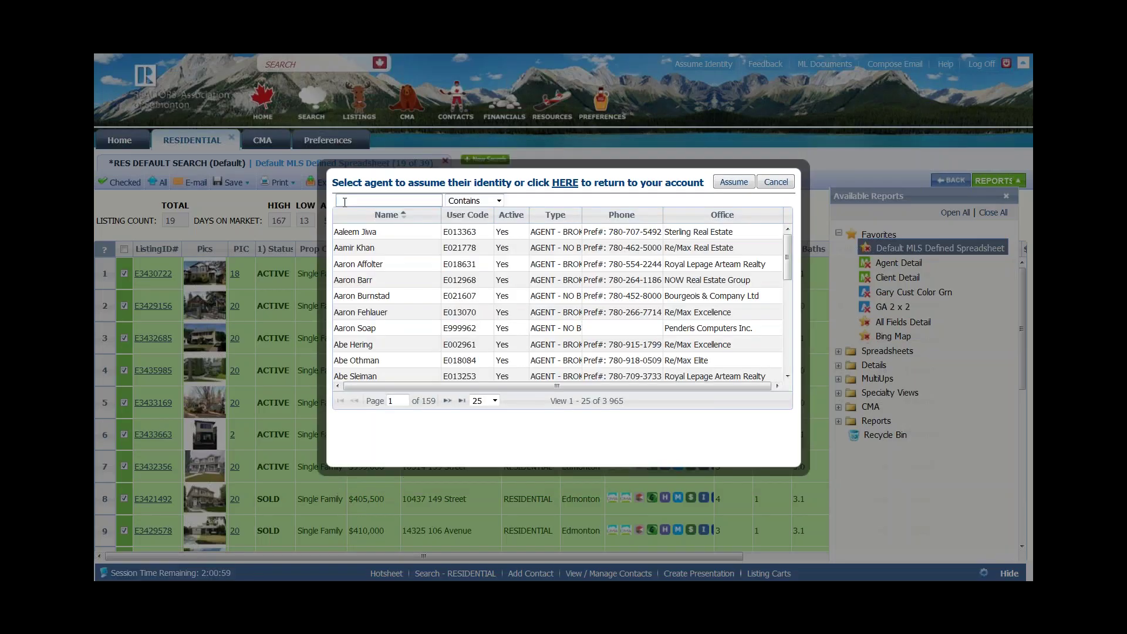
type("etain")
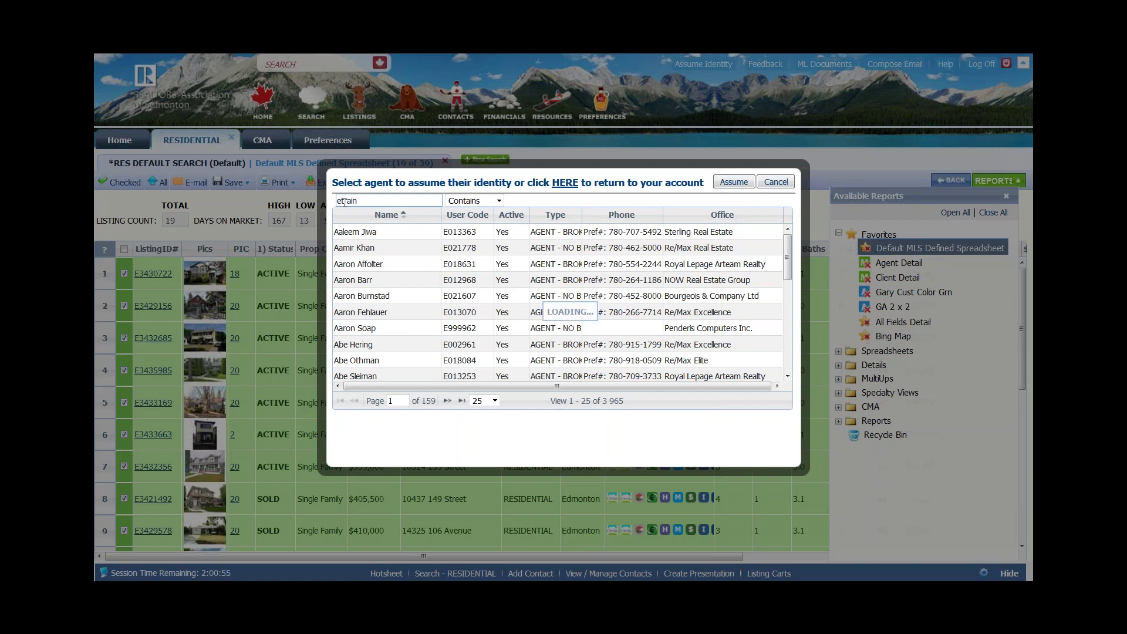
left_click(401, 249)
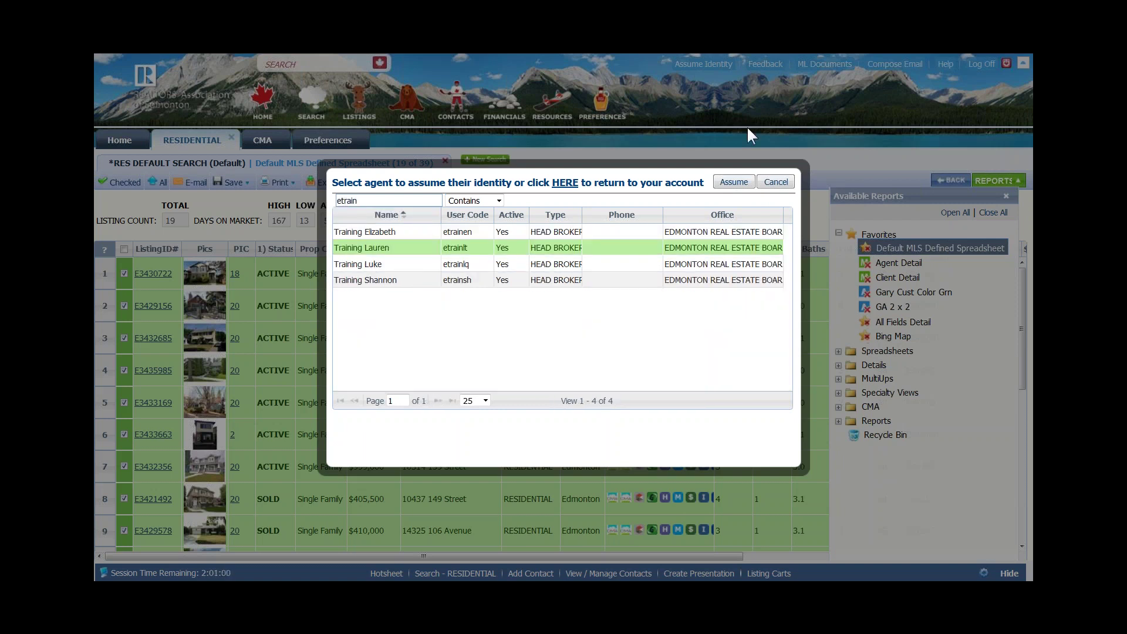
left_click(732, 183)
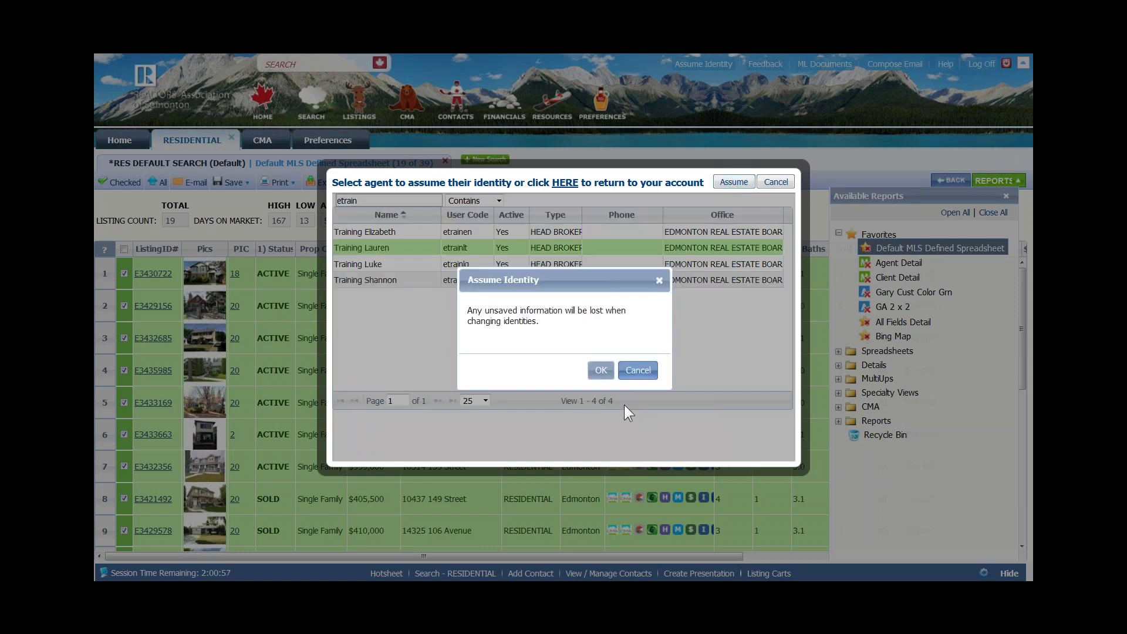
left_click(610, 371)
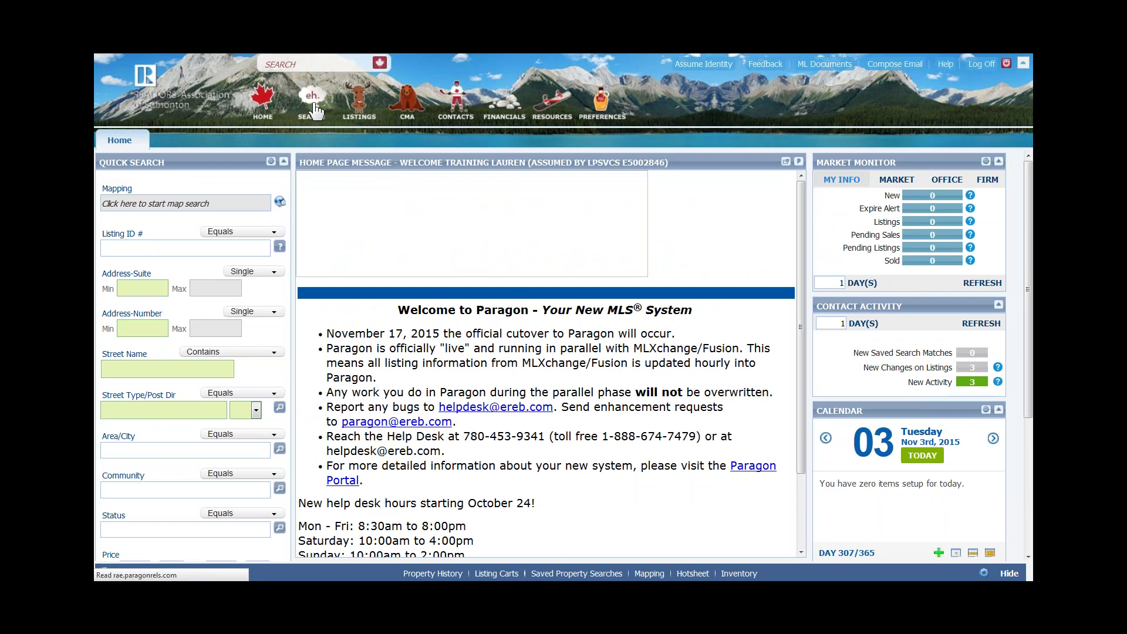
Load the first Last Search entry in a residential search and run it, listing 16 properties
mouse_move(316, 109)
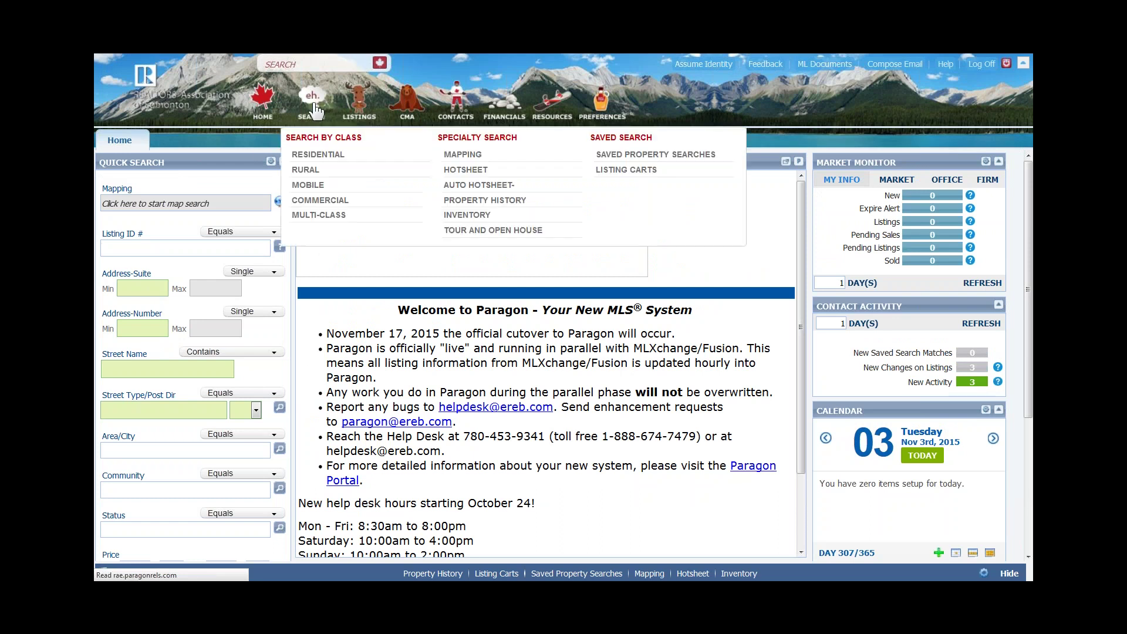
left_click(317, 158)
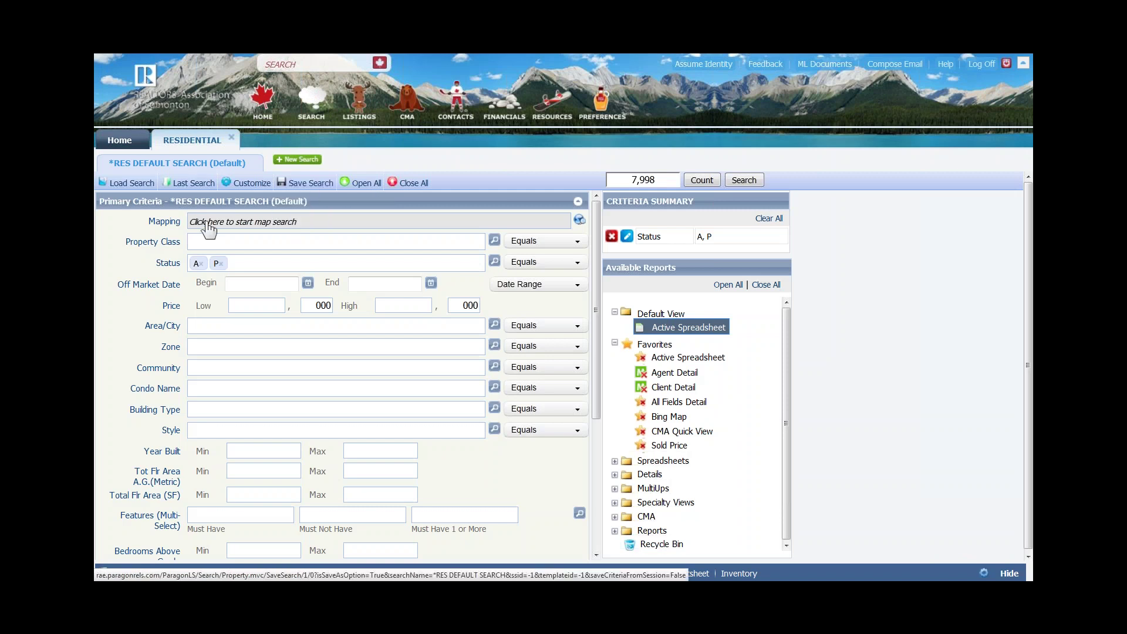
left_click(128, 182)
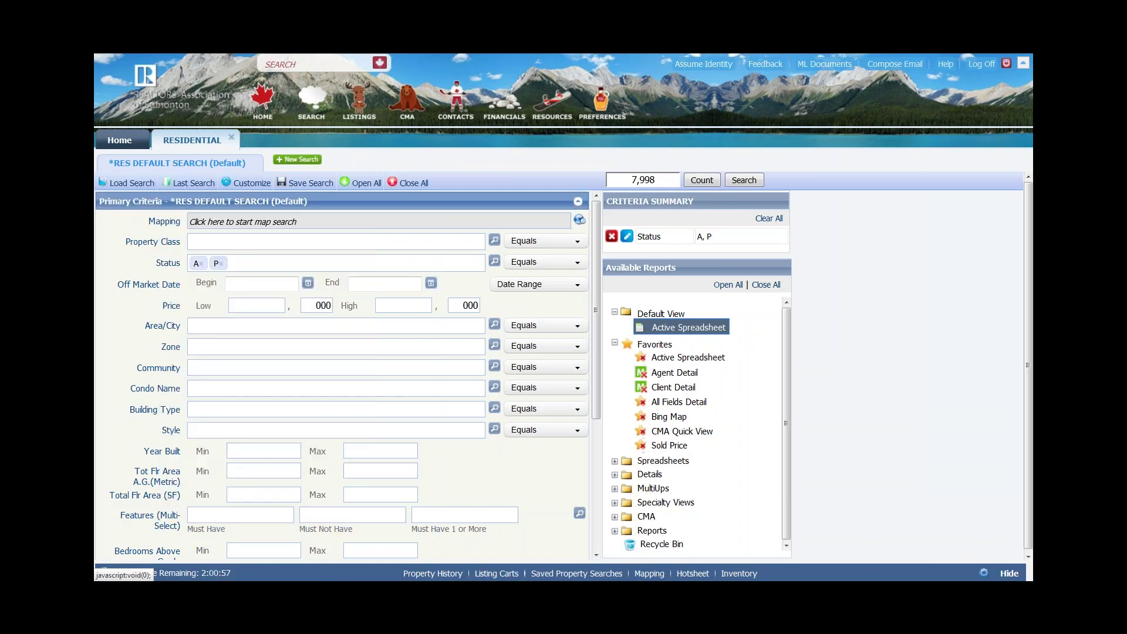
left_click(194, 183)
left_click(188, 185)
left_click(188, 185)
left_click(188, 185)
left_click(187, 185)
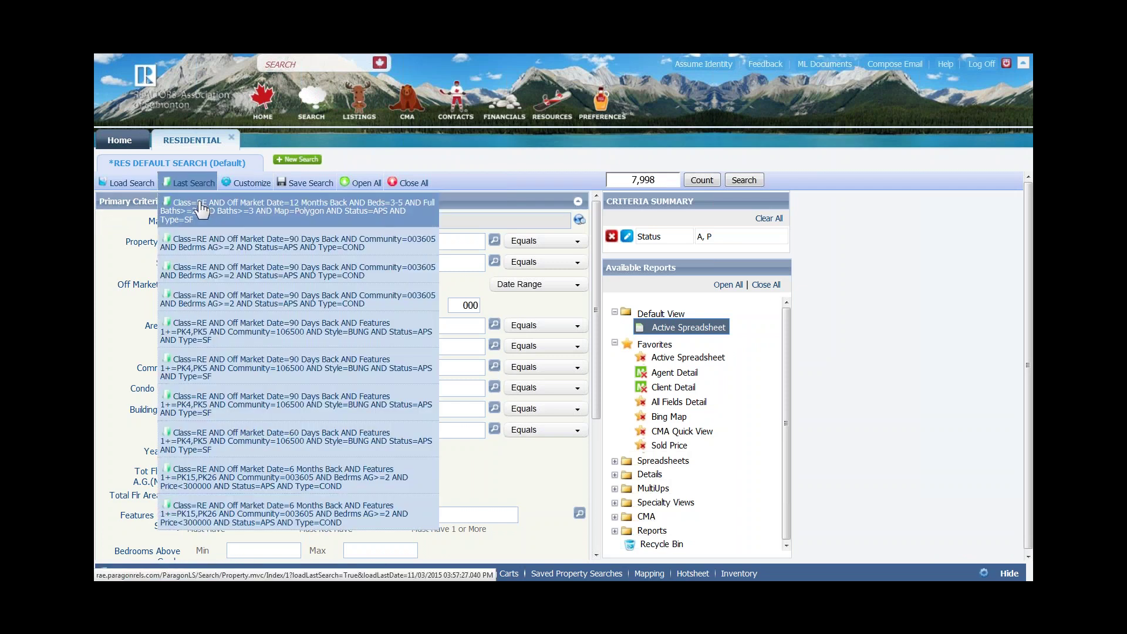
left_click(204, 217)
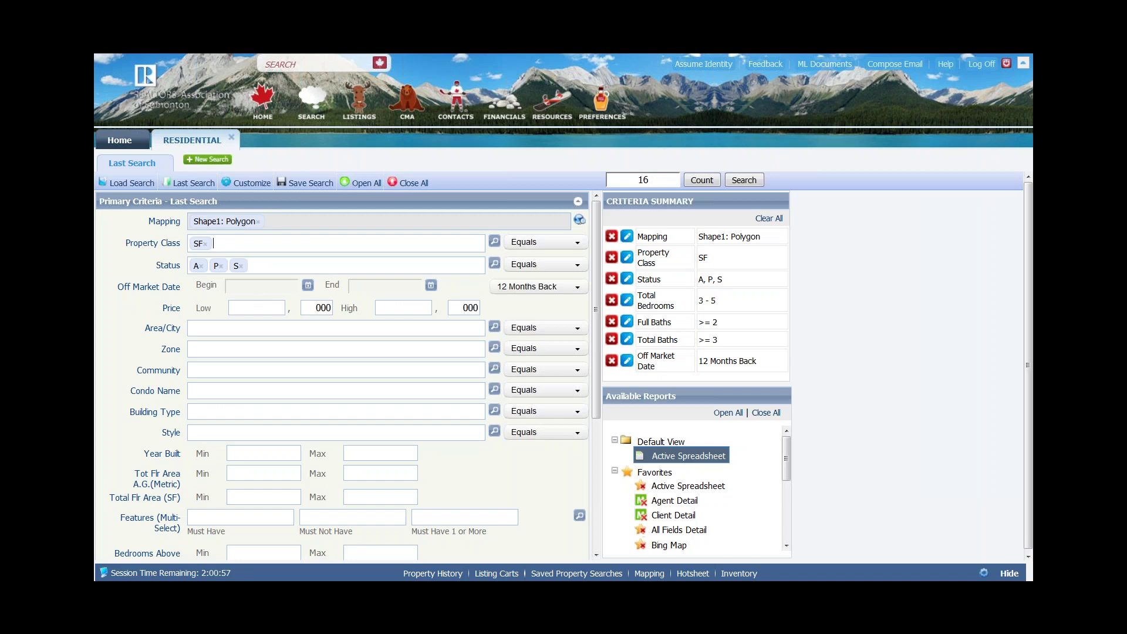
left_click(736, 182)
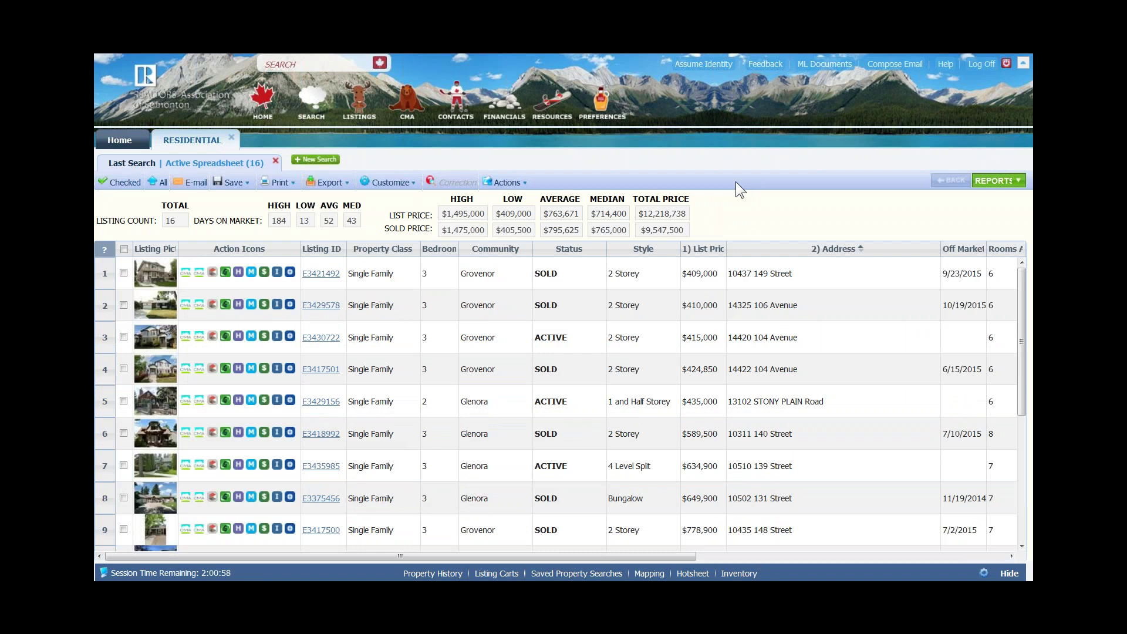
Check all listings except 14422 104 Avenue and 10311 140 Street, showing only the 14 checked
left_click(124, 249)
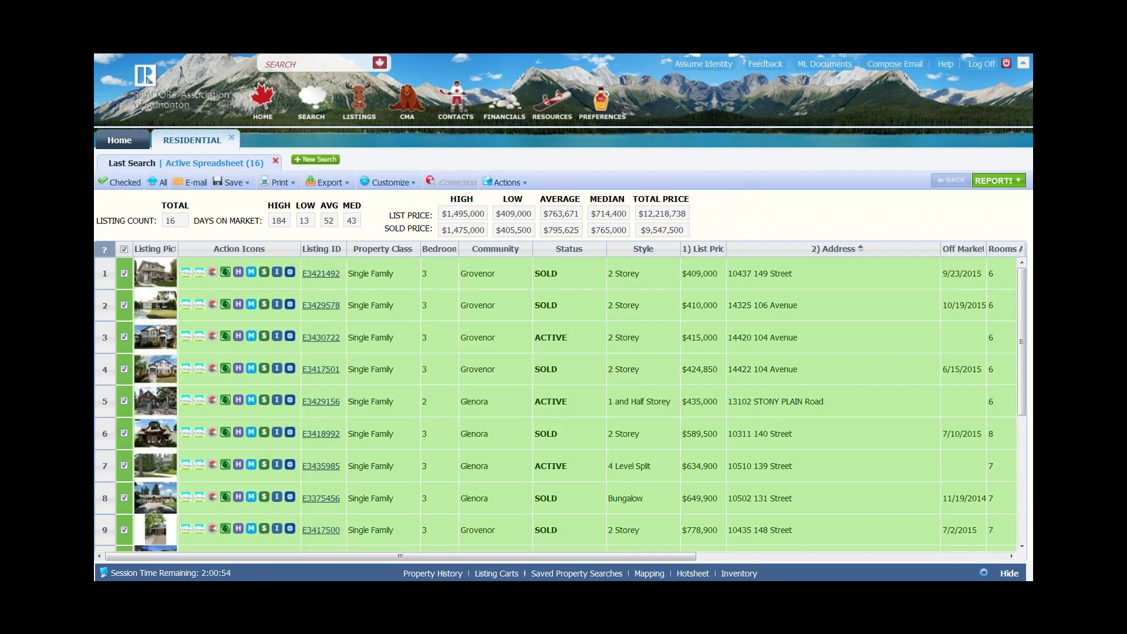
left_click(124, 369)
left_click(123, 433)
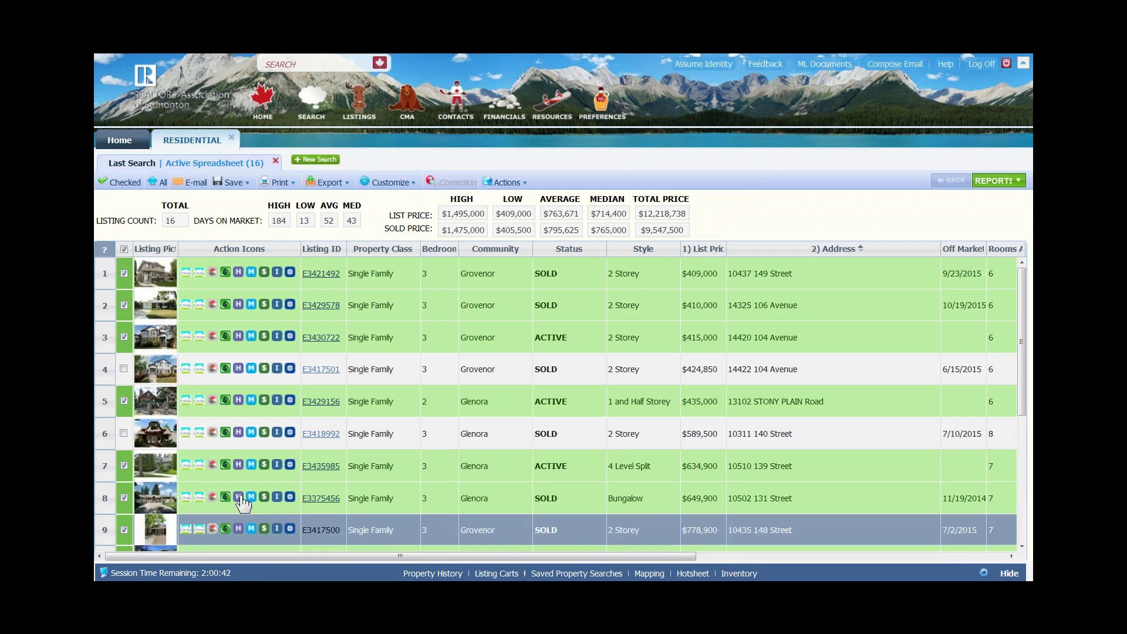
left_click(124, 184)
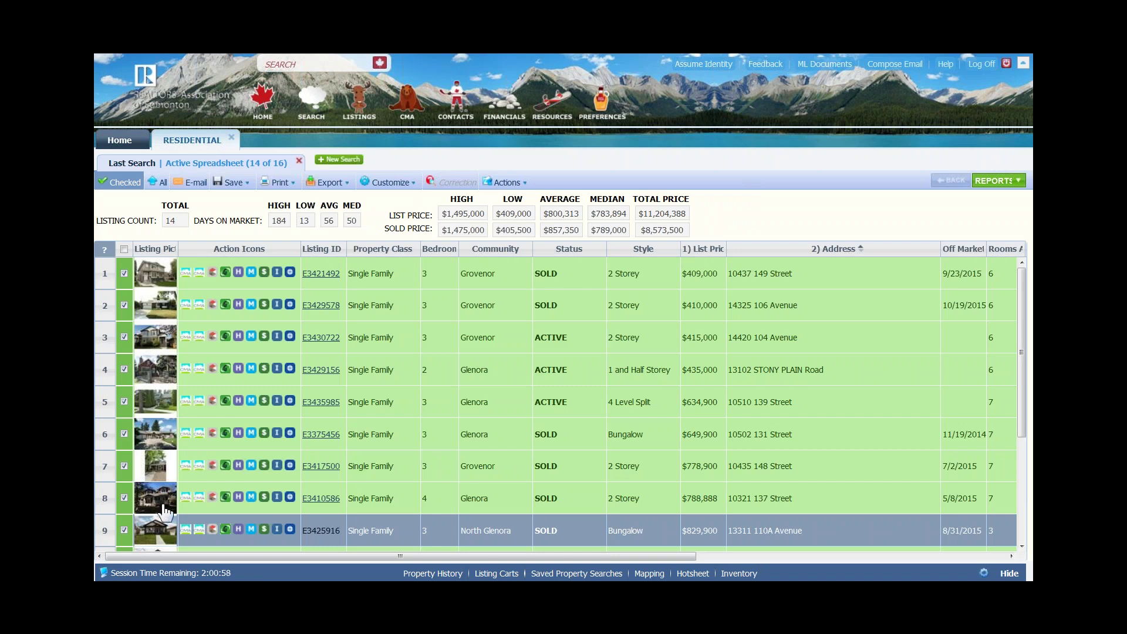
left_click(508, 183)
Send the 14 checked listings to Cloud CMA with the 'Cloud CMA: CMA' action
left_click(504, 187)
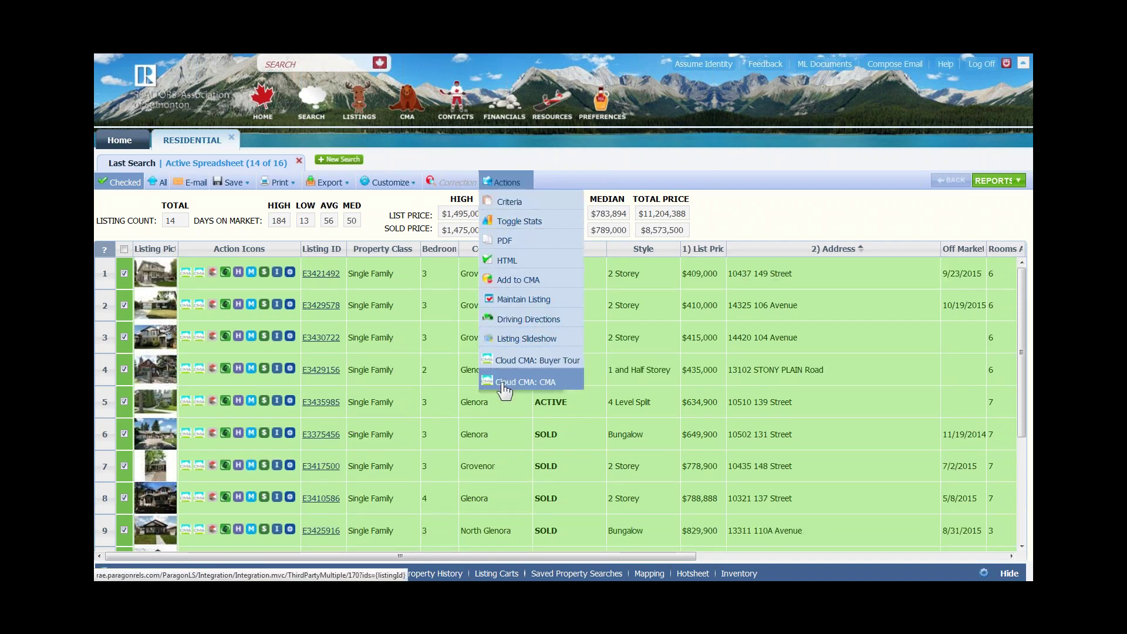
left_click(503, 384)
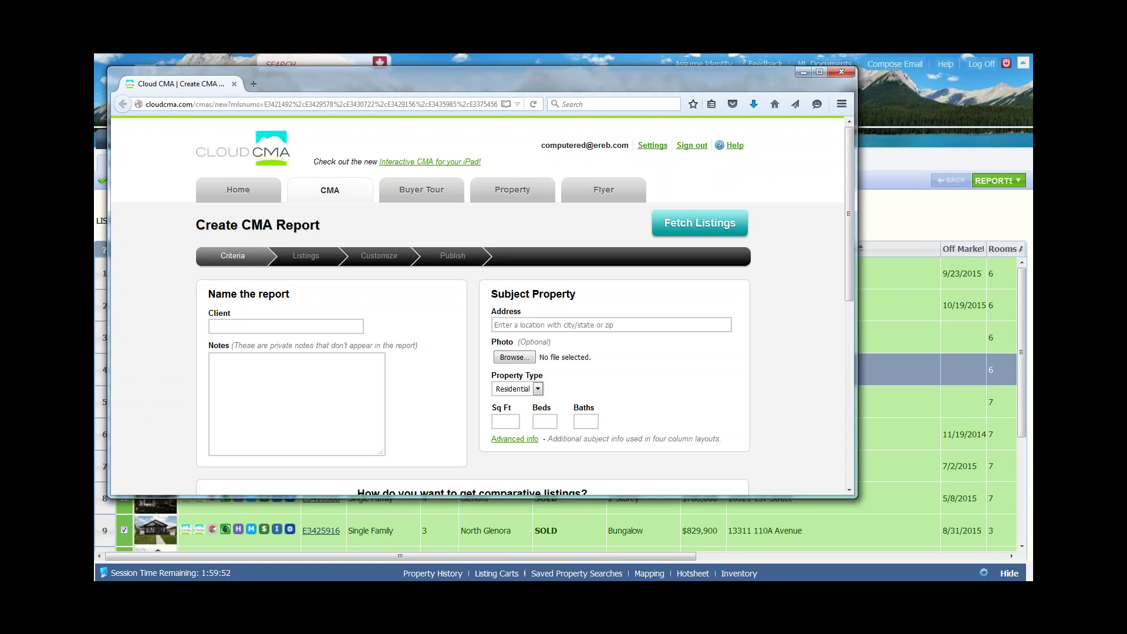
left_click(232, 201)
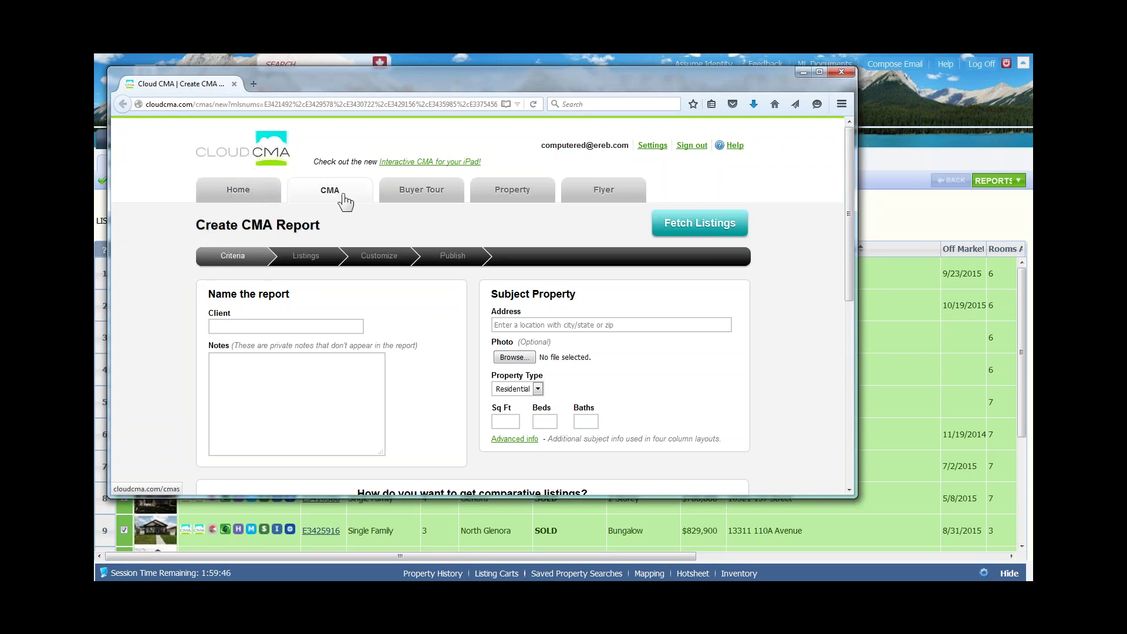
left_click(421, 201)
left_click(509, 203)
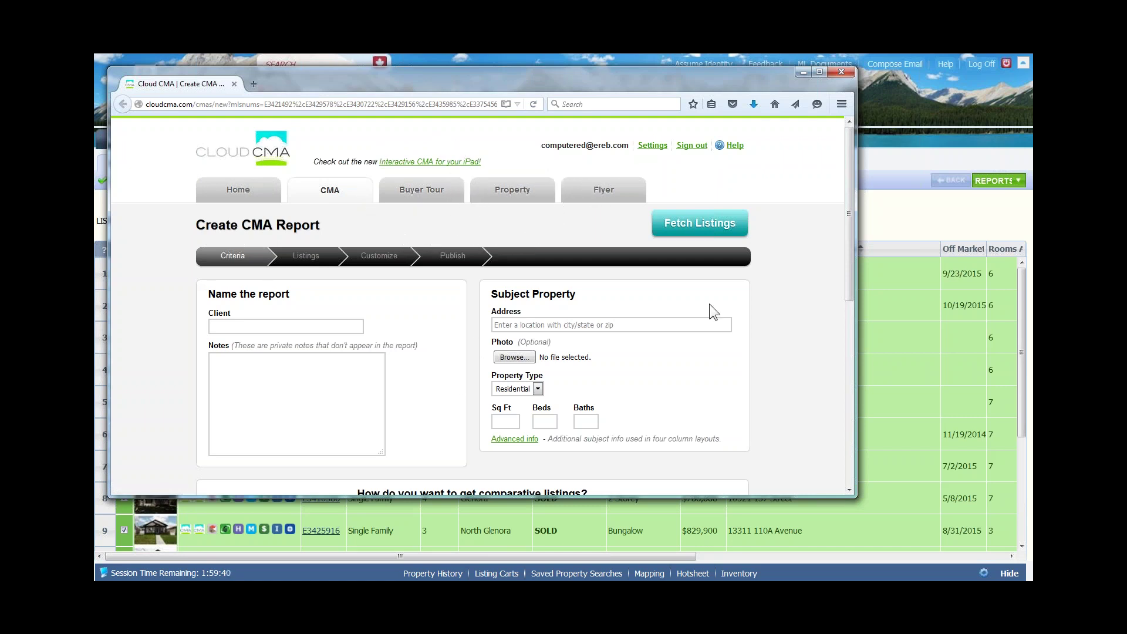
left_click_drag(850, 218, 847, 240)
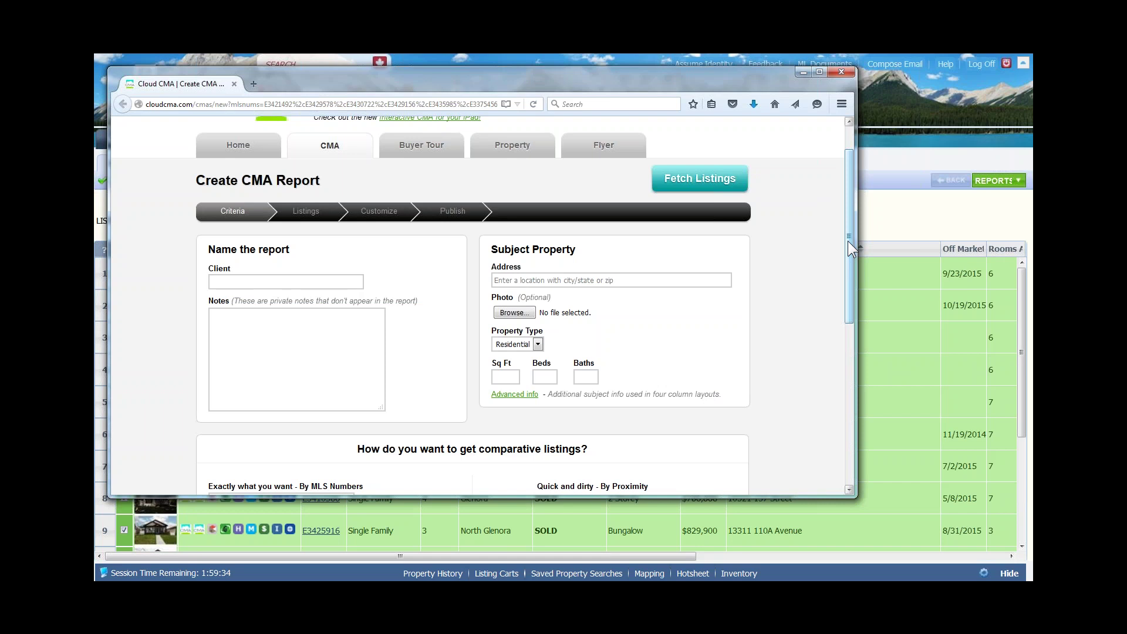
left_click_drag(850, 233, 850, 210)
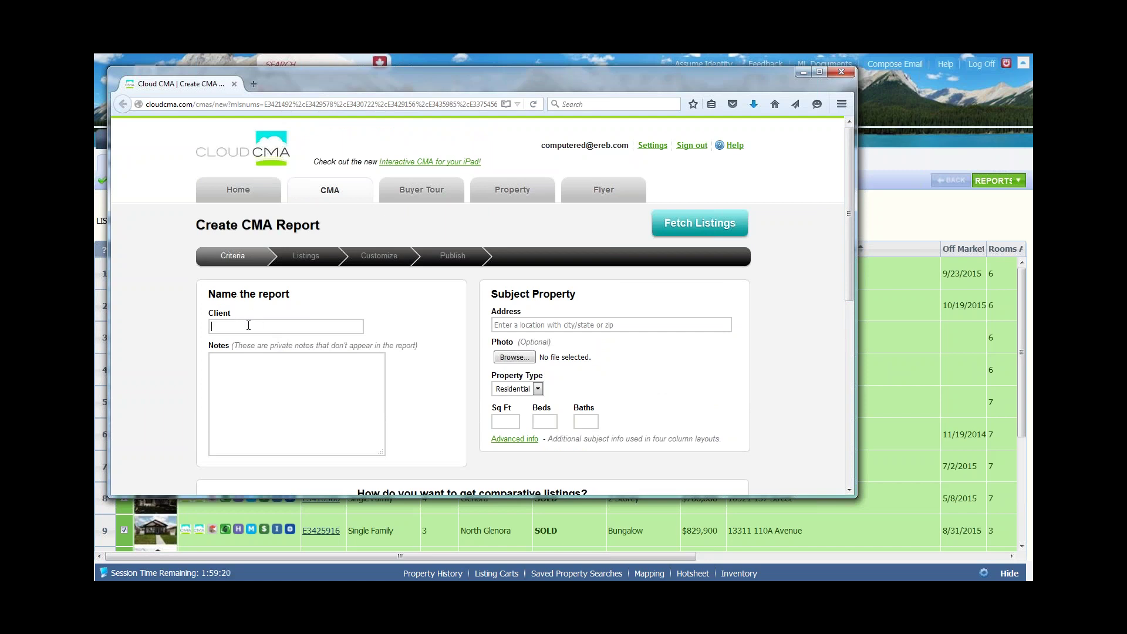
Pick the existing client from the Client suggestions and type placeholder private notes
type("Bo")
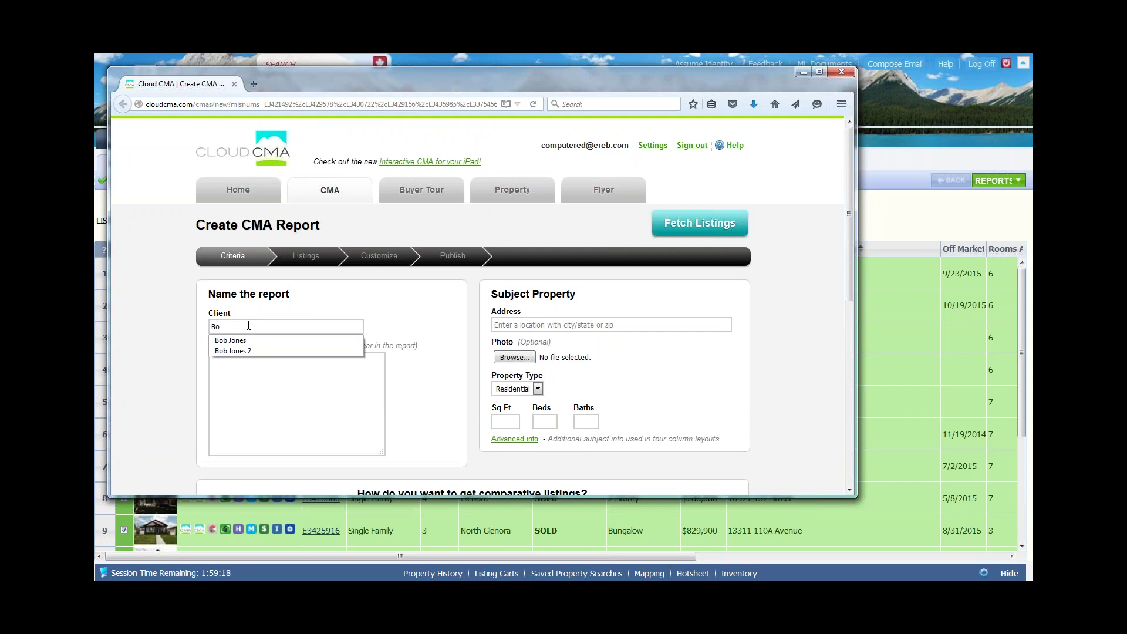
type("b")
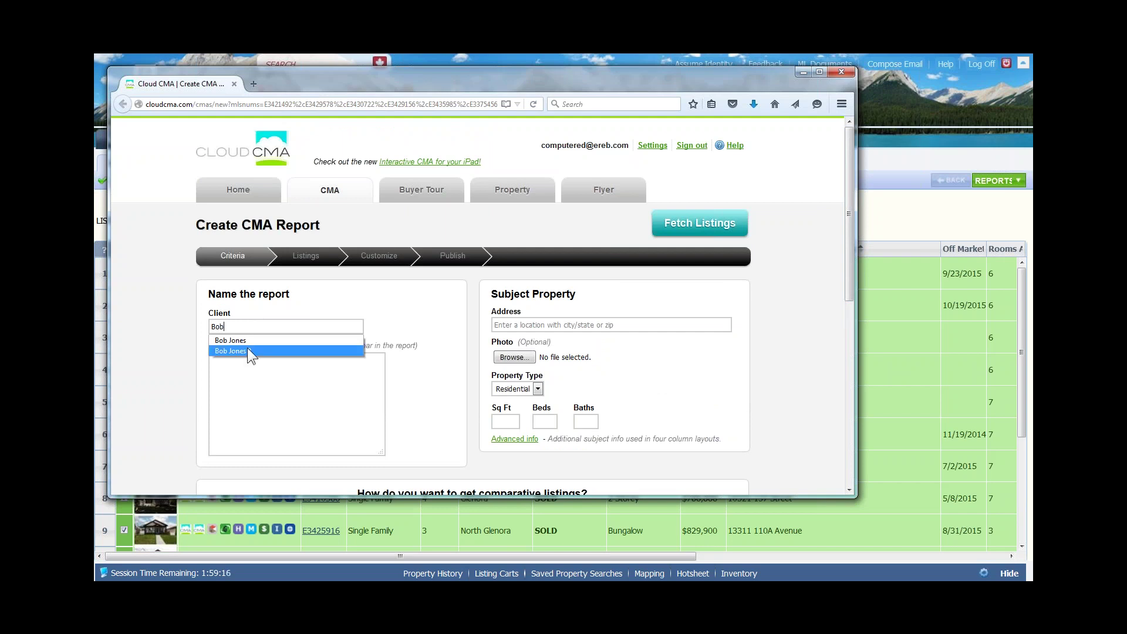
left_click(248, 350)
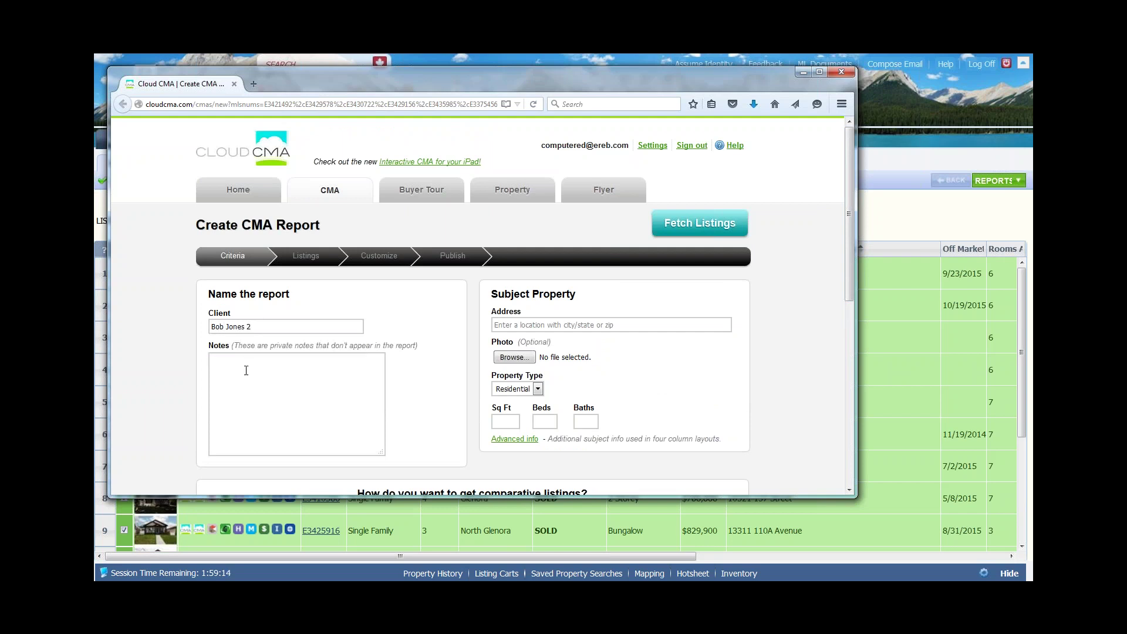
left_click(246, 371)
type("asdl jfas;ldj fas;ld fjklasdj flkasd falksdfas  a;sld jfla")
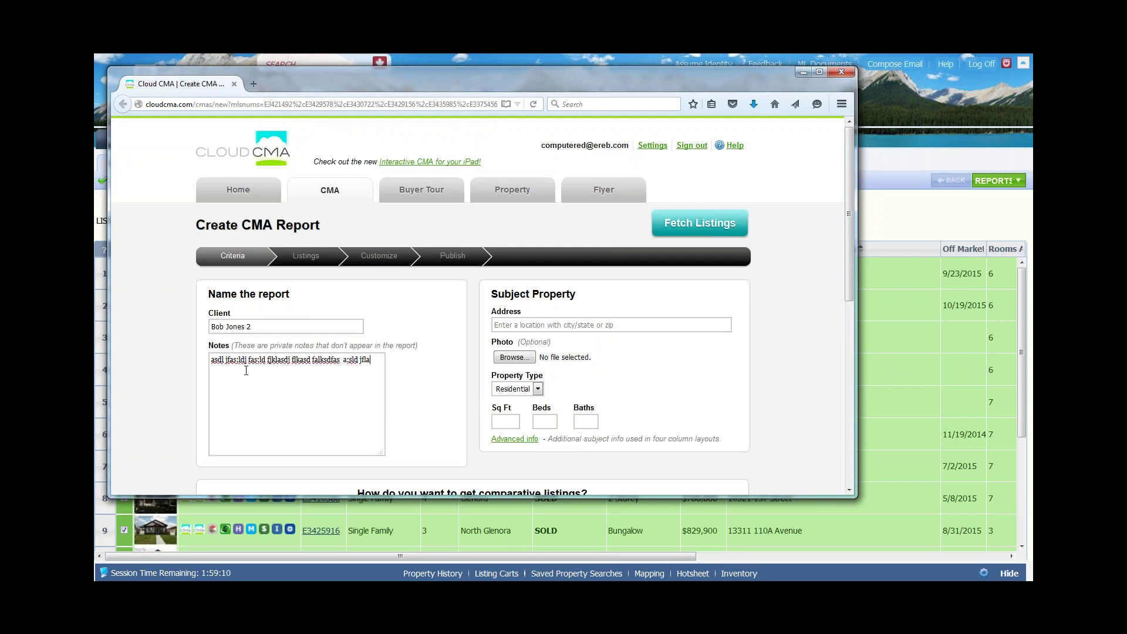
type("sjd l asldf alsdjfaslkd")
key("ctrl+l")
type("jf l")
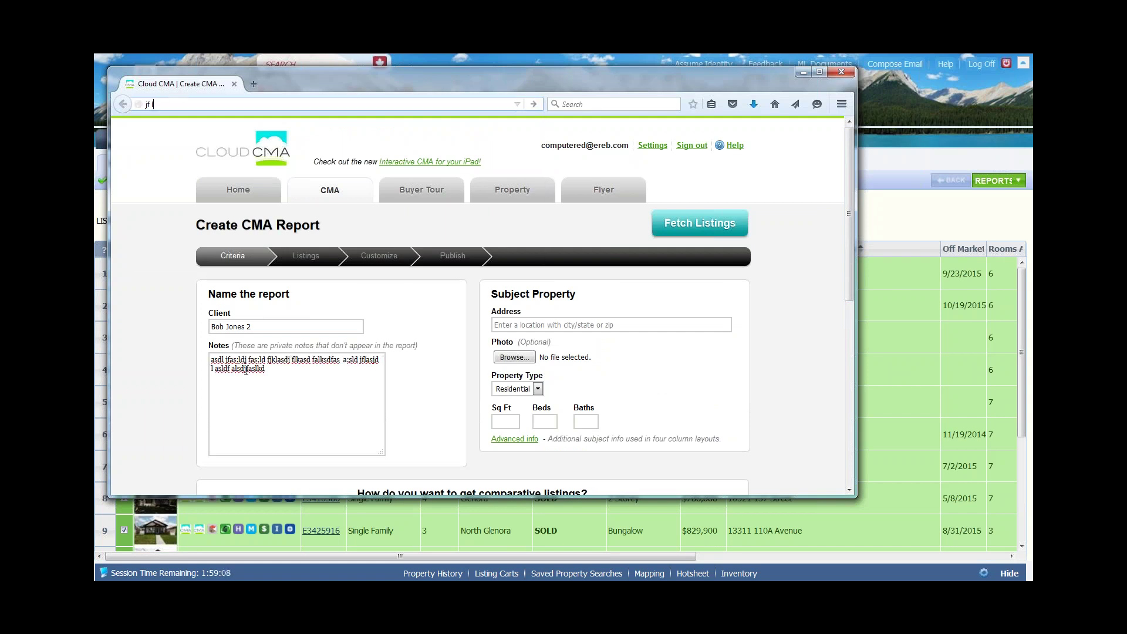
left_click(296, 394)
scroll(286, 361, "down", 1)
left_click(526, 290)
type("14420")
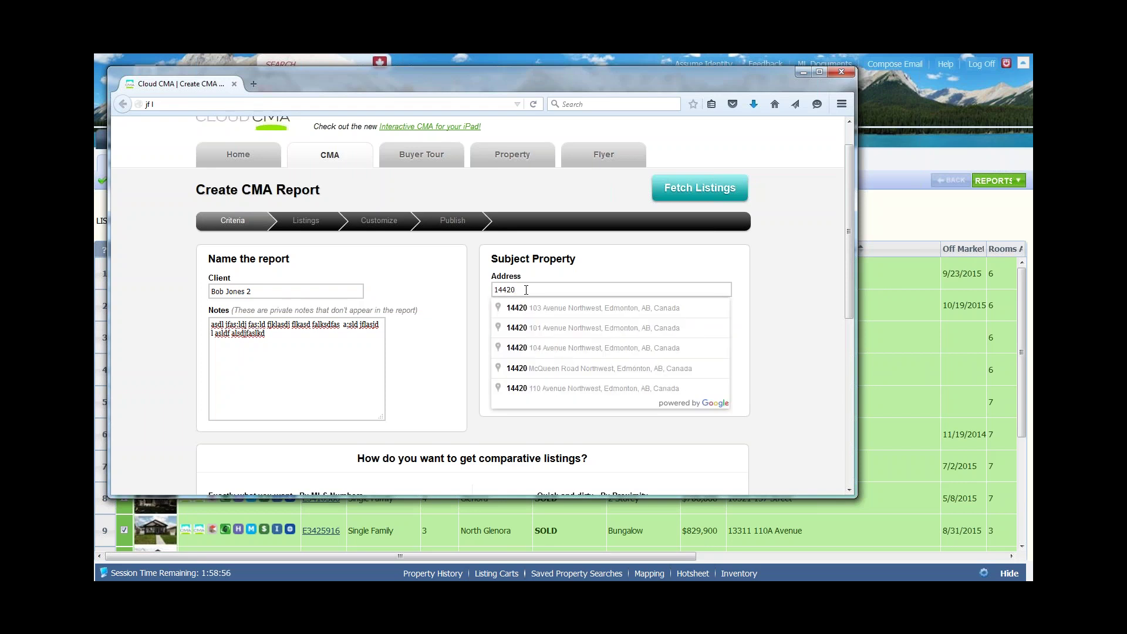
type(" 140 AVe")
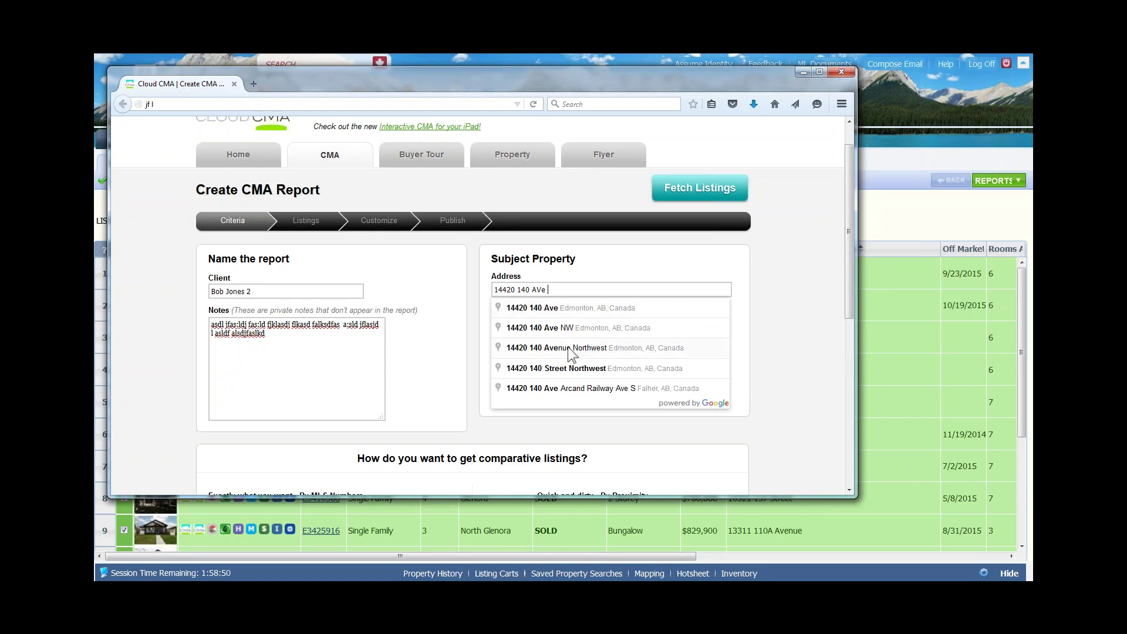
key("BackSpace")
key("BackSpace")
key("BackSpace")
type("ve, Edmonoton, AB T5N ")
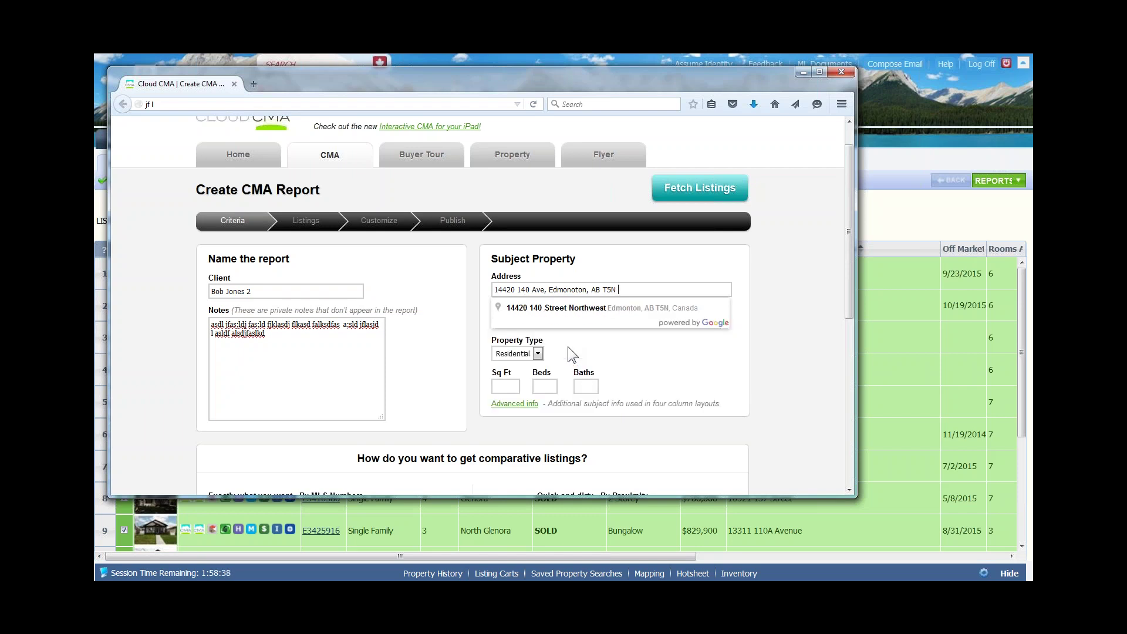
type("0X1")
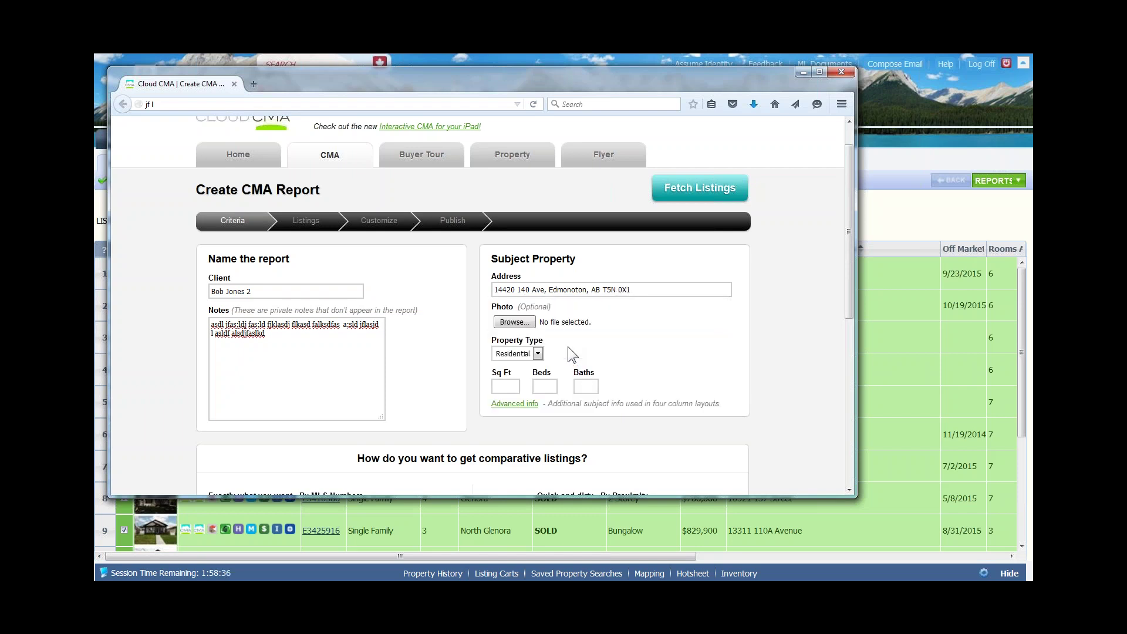
key("BackSpace")
key("BackSpace")
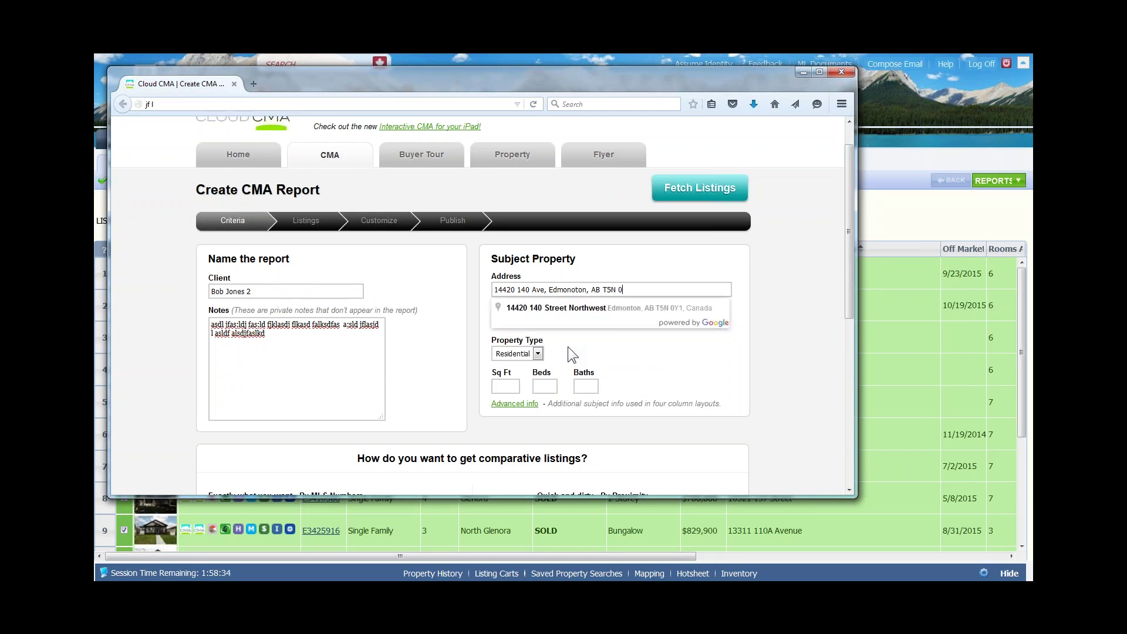
left_click(601, 307)
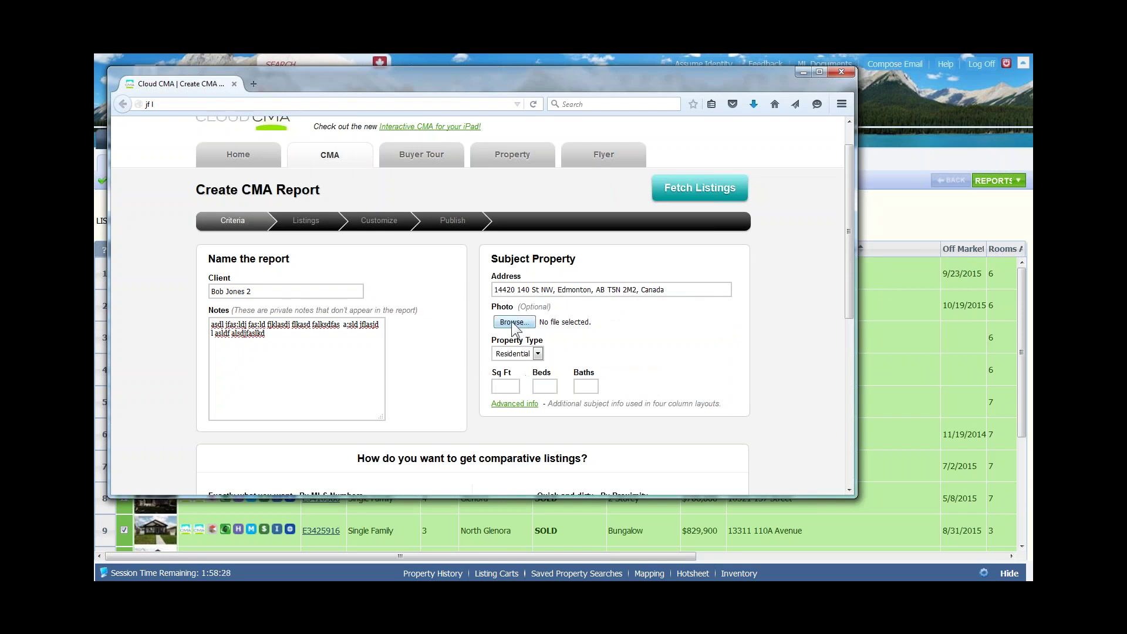
Keep the property type Residential and enter 2000 sq ft, 4 beds and 3 baths
left_click(537, 354)
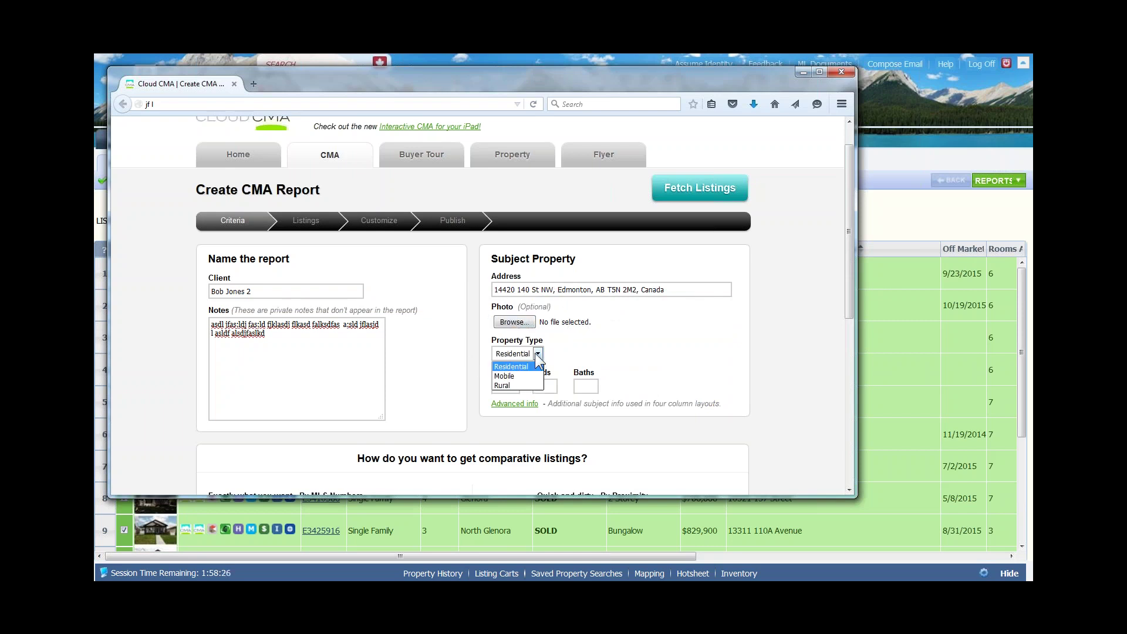
left_click(537, 354)
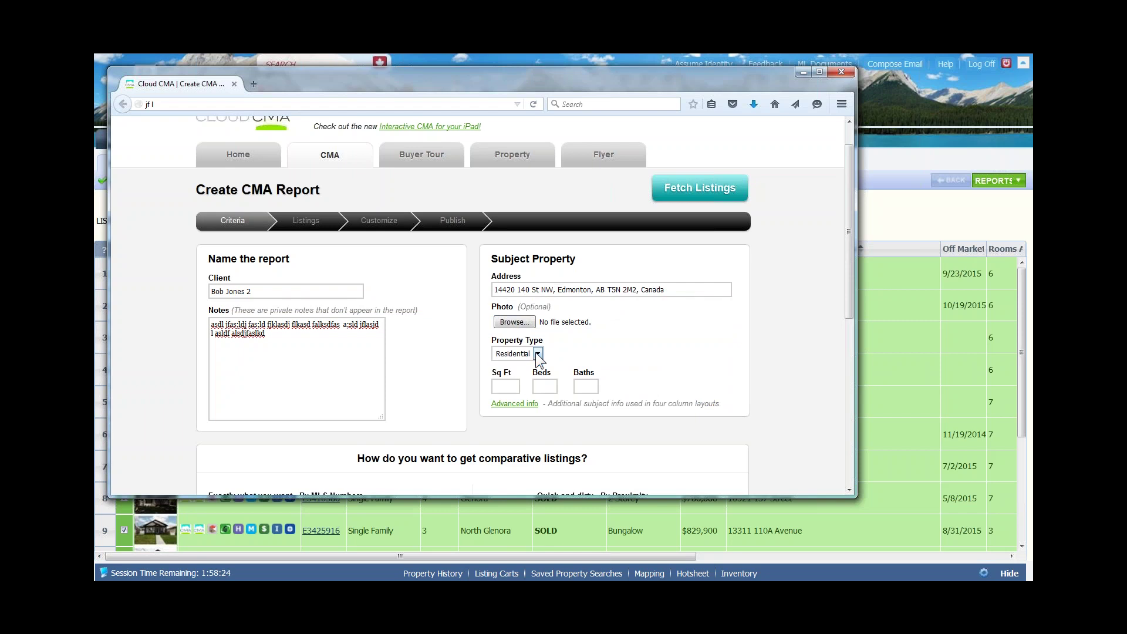
left_click(506, 388)
type("2000")
key("Tab")
type("4")
key("Tab")
type("3")
key("Tab")
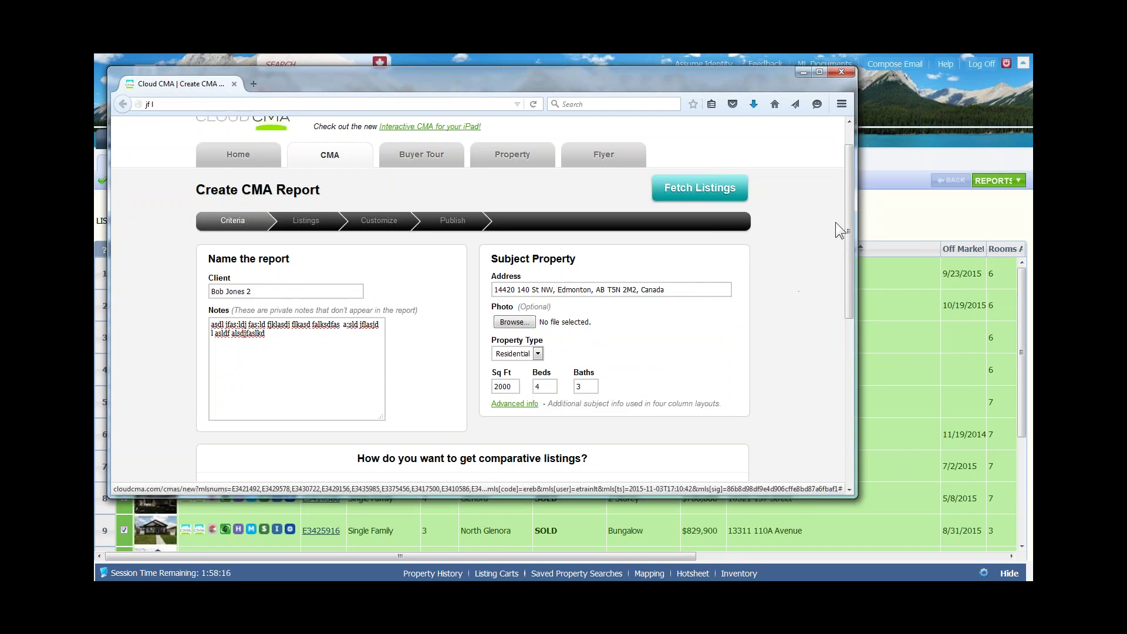
Set automatic nearby search to get at least 10 listings, going back 6 months
left_click_drag(848, 204, 840, 326)
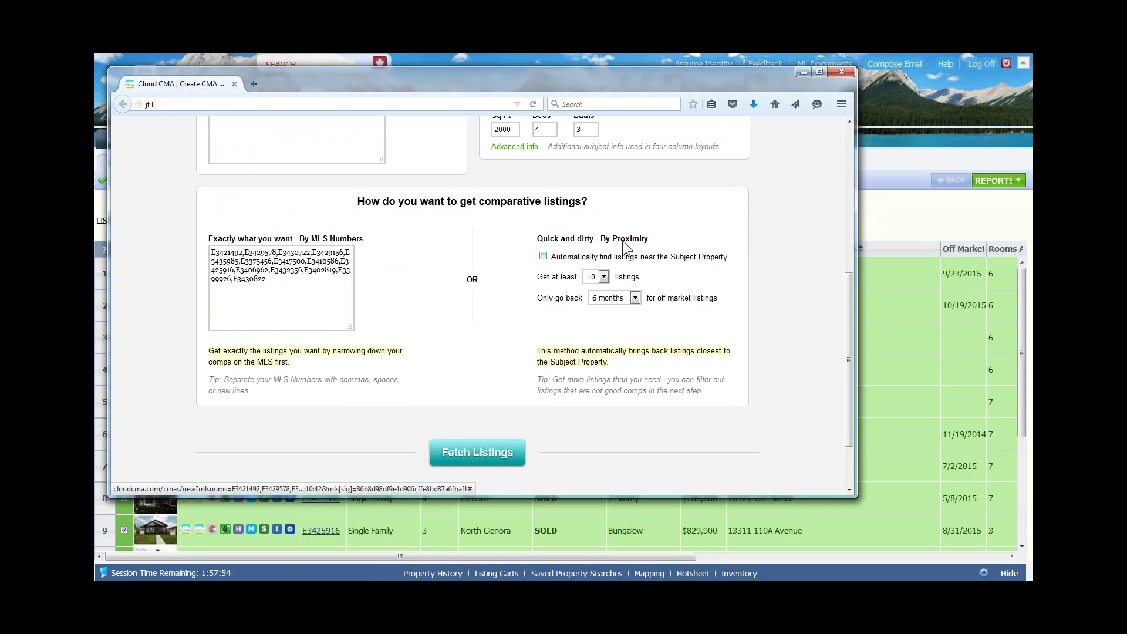
left_click_drag(850, 354, 846, 286)
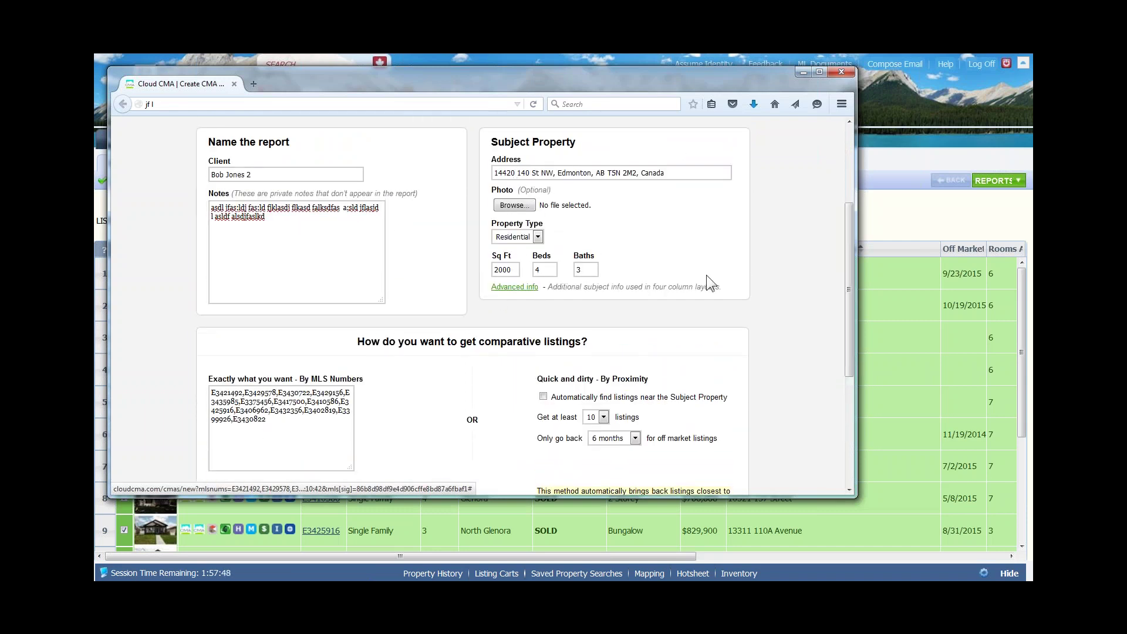
scroll(702, 291, "down", 1)
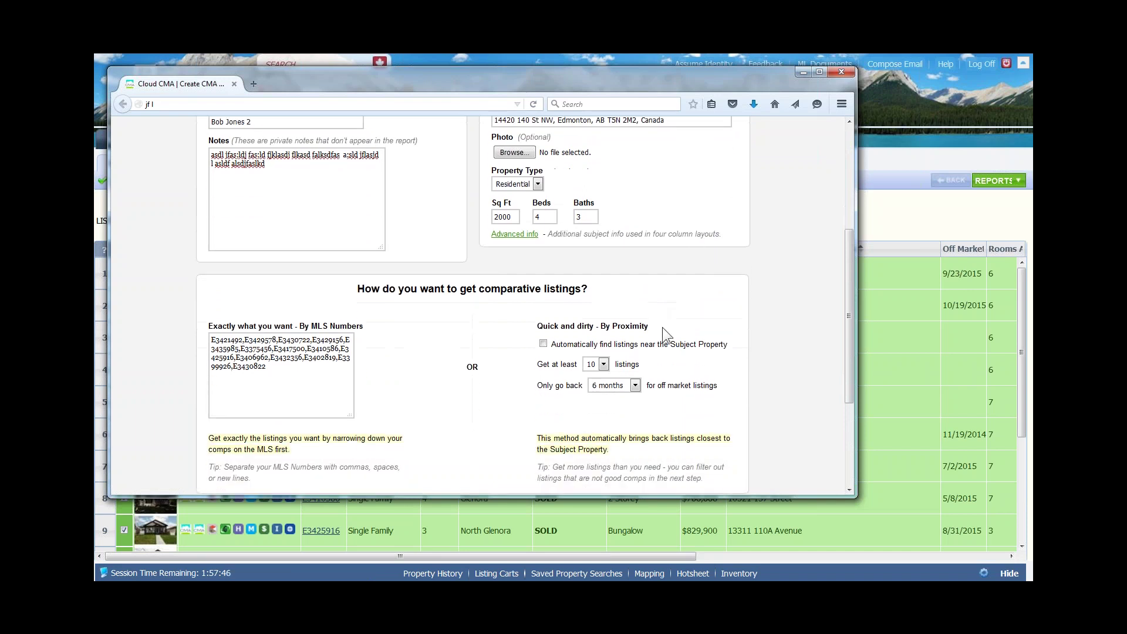
scroll(665, 333, "down", 1)
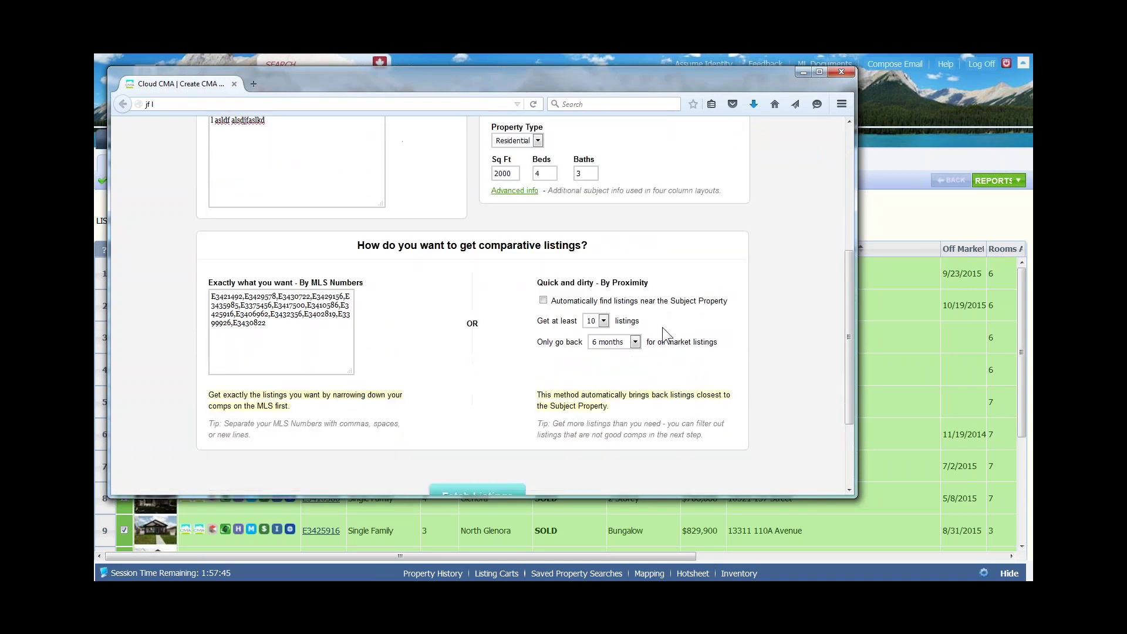
left_click(604, 320)
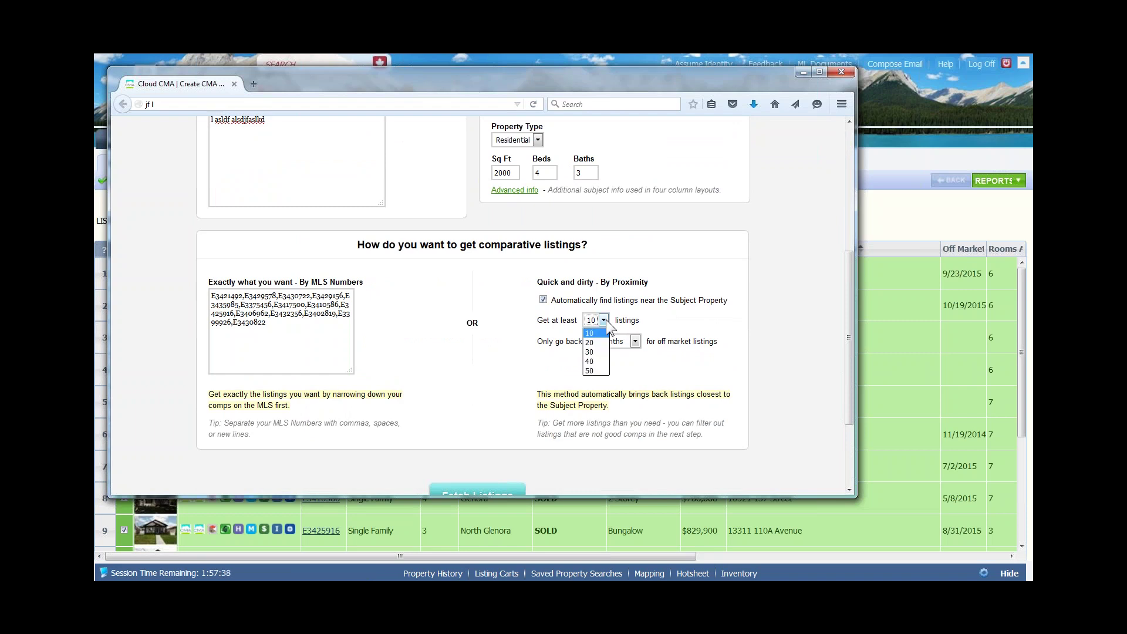
left_click(607, 322)
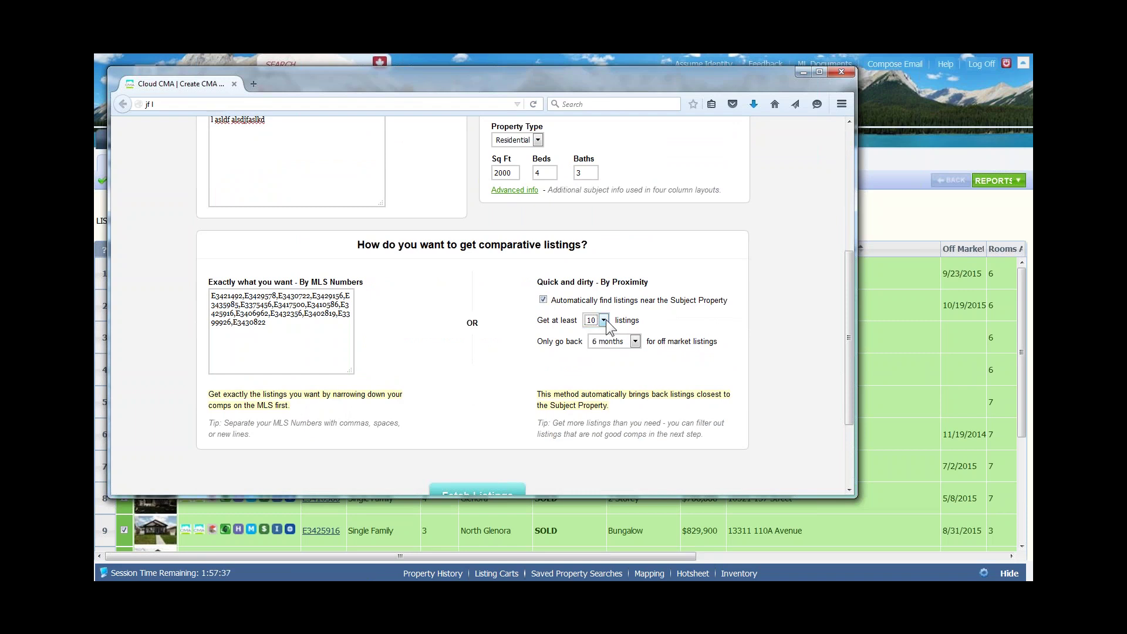
left_click(635, 342)
left_click(635, 342)
left_click(236, 347)
Request the comparable listings near the subject property
scroll(444, 368, "down", 2)
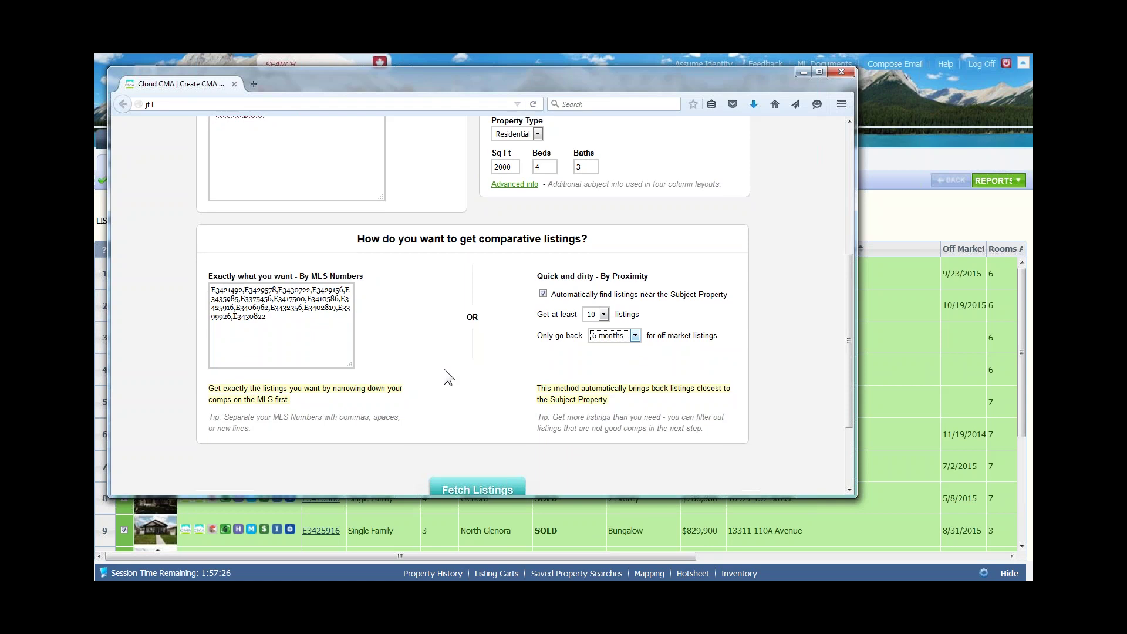
left_click(468, 437)
left_click(468, 438)
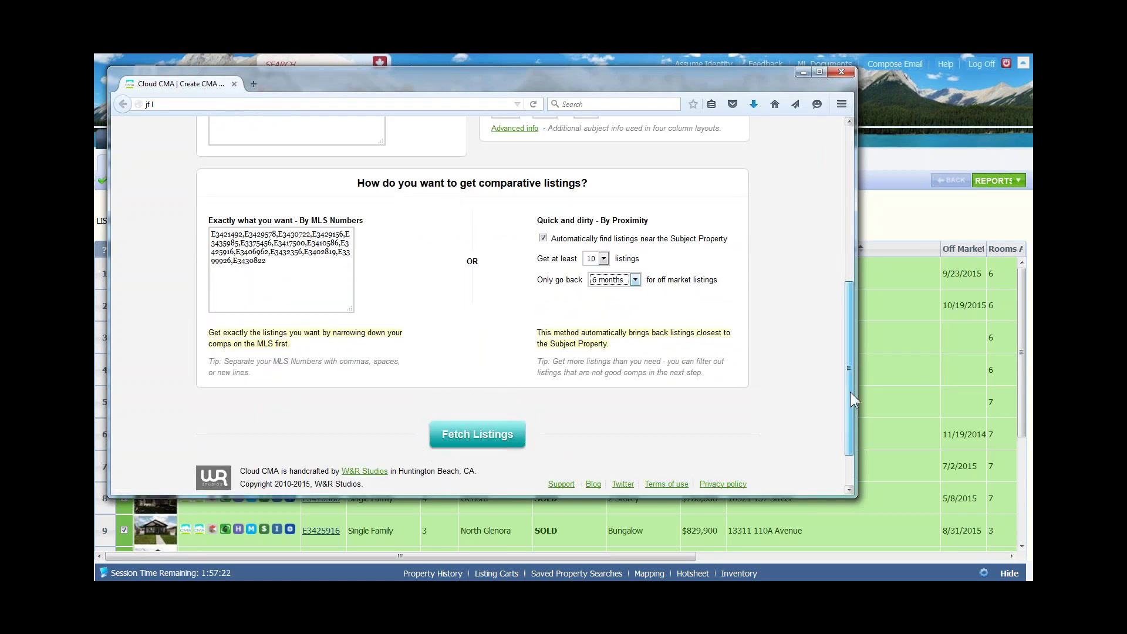
left_click_drag(849, 382, 864, 253)
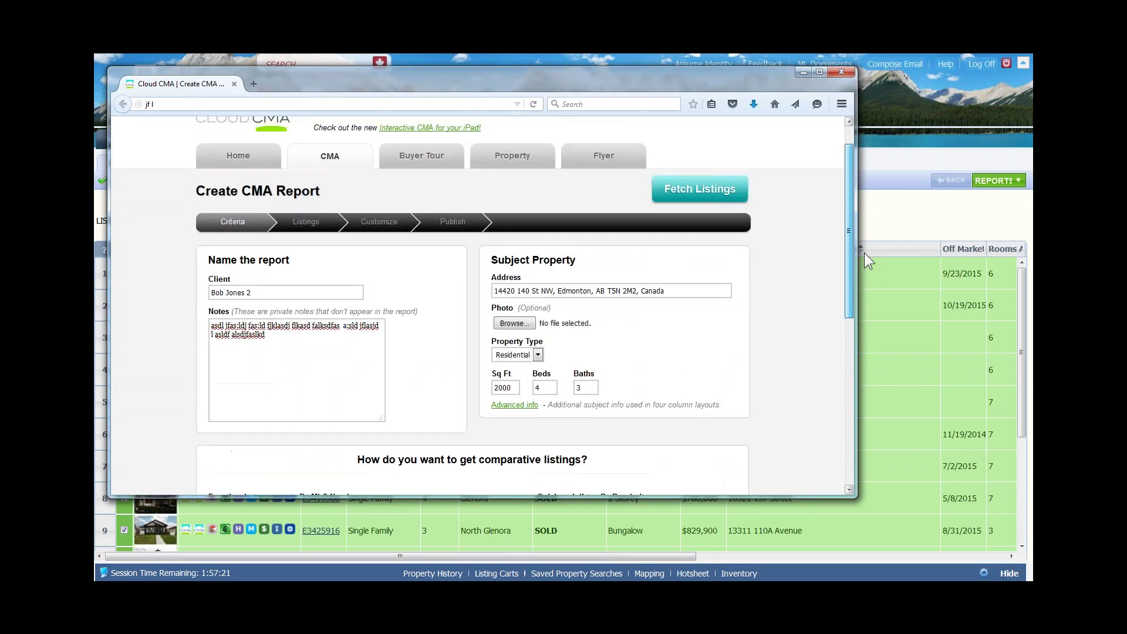
left_click(698, 204)
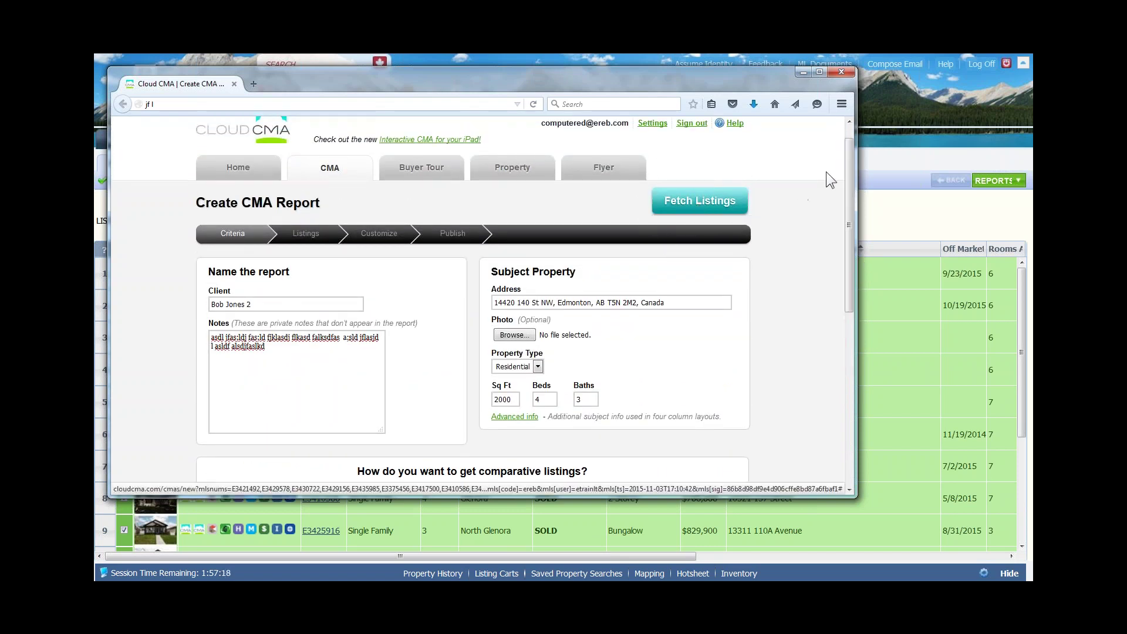
left_click_drag(847, 164, 856, 388)
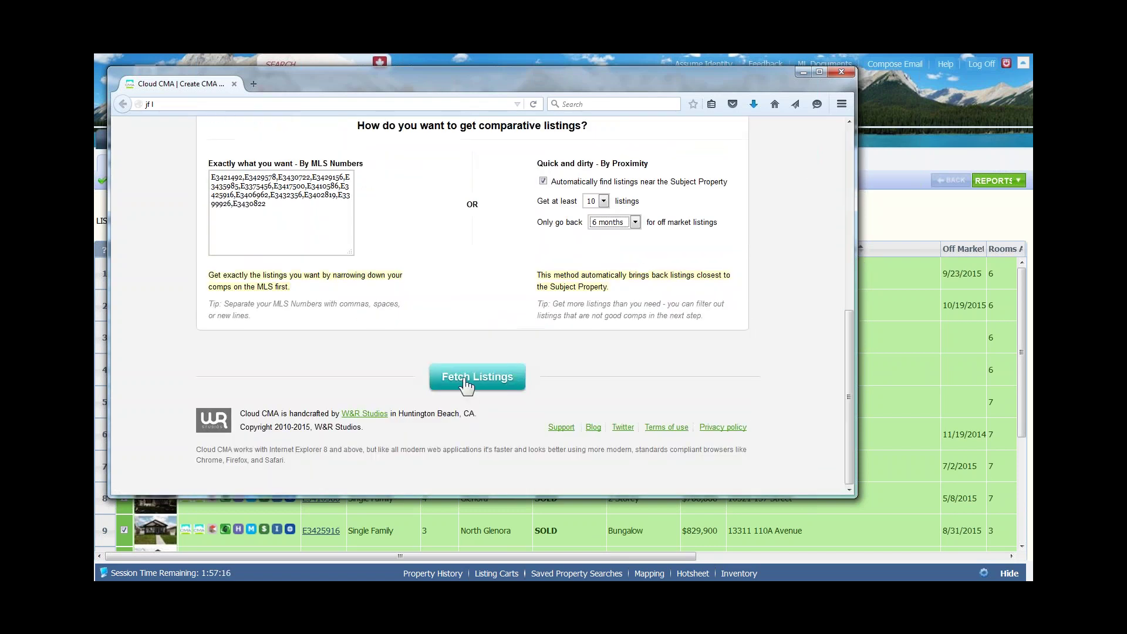
Fetch the listings to load Organize Listings with 16 comparables averaging $615,317
left_click(464, 377)
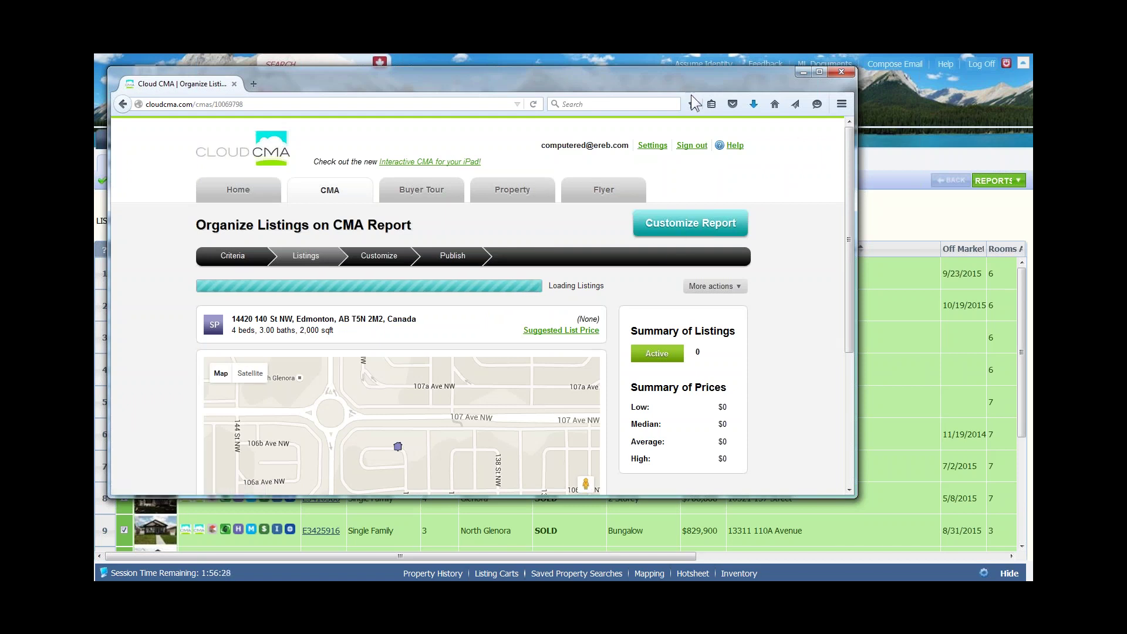
left_click_drag(691, 94, 773, 111)
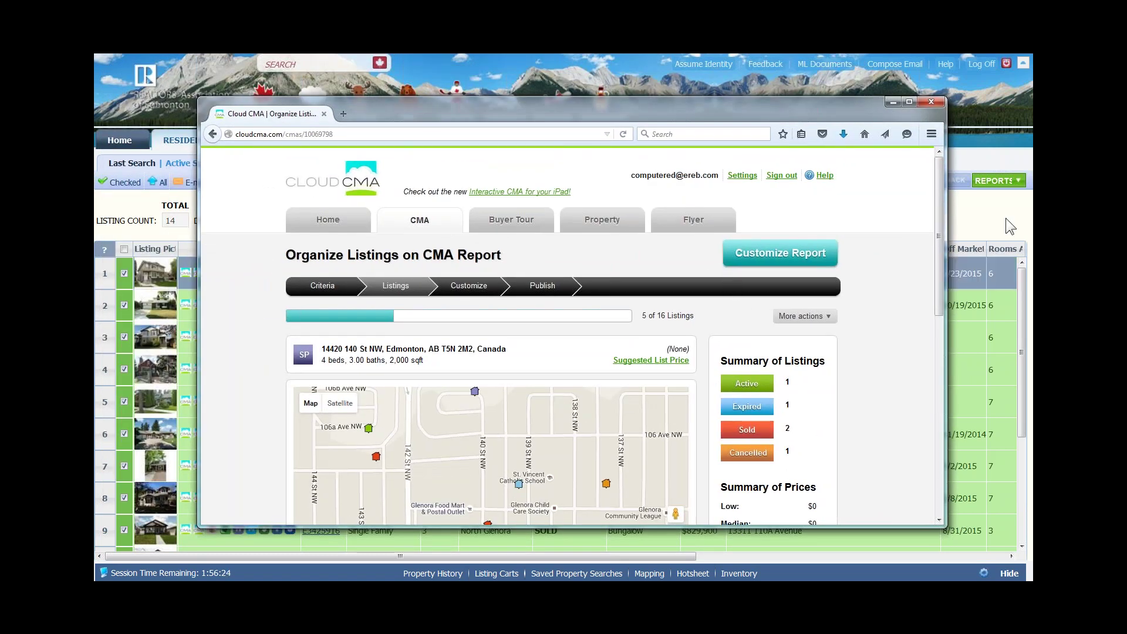
left_click_drag(939, 192, 882, 294)
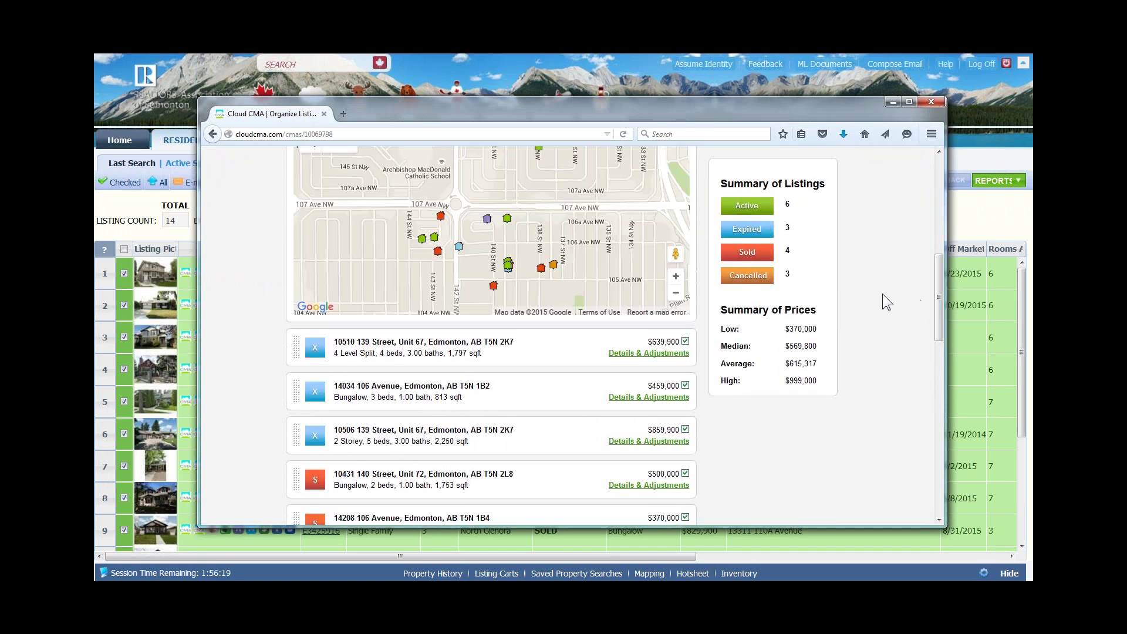
Uncheck the $999,000 Terminated listing, dropping the average to $589,738 with 2 cancelled
scroll(969, 325, "down", 2)
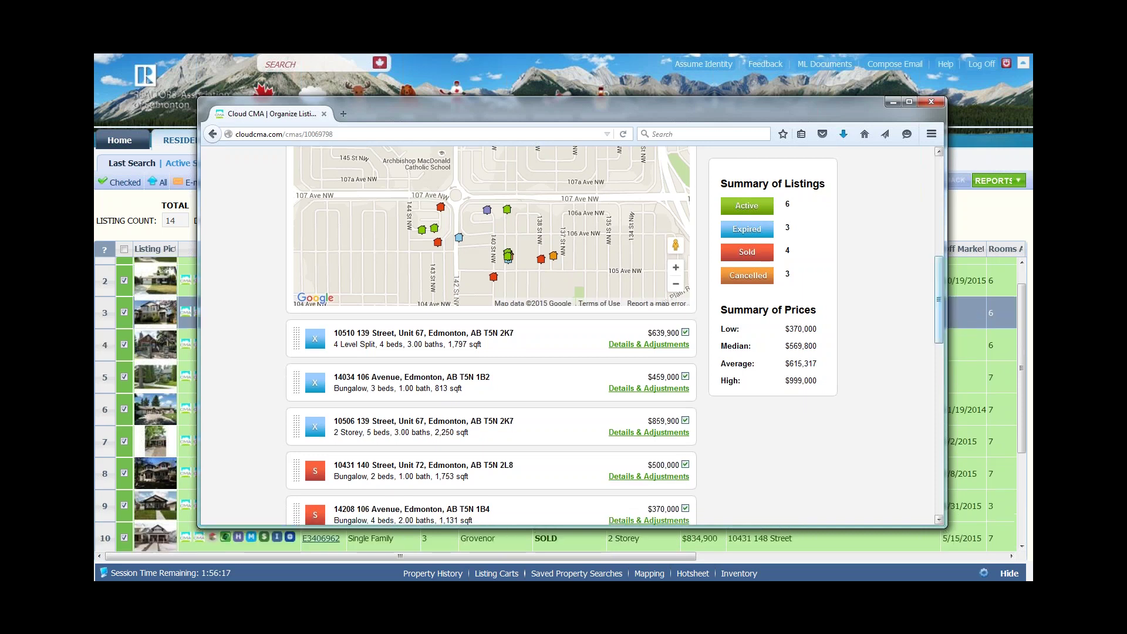
scroll(735, 452, "down", 2)
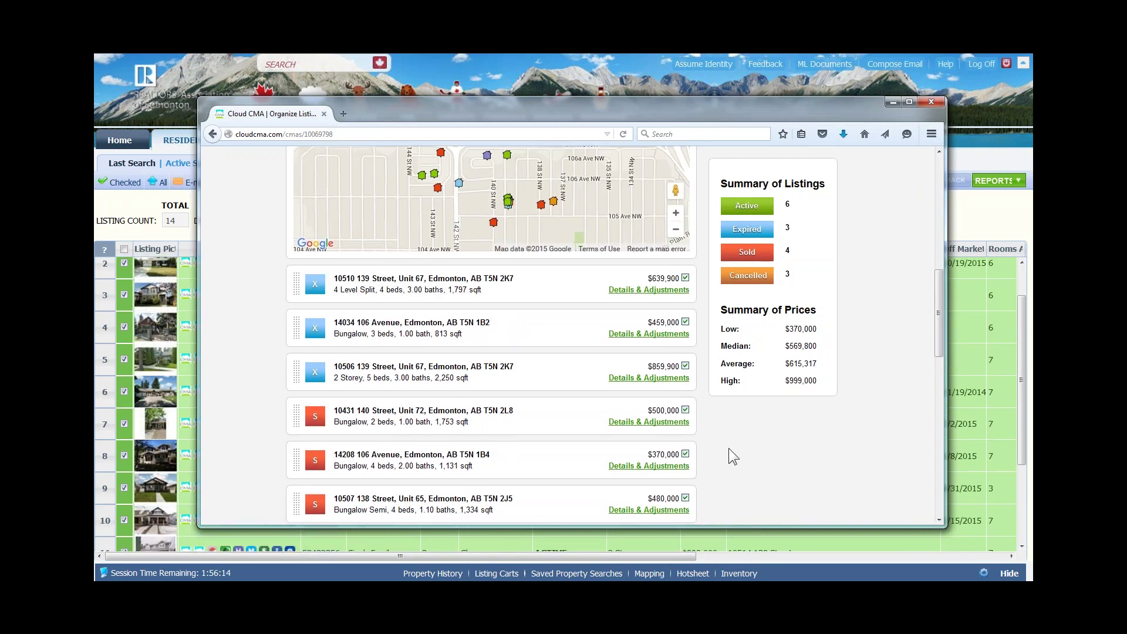
scroll(728, 448, "down", 4)
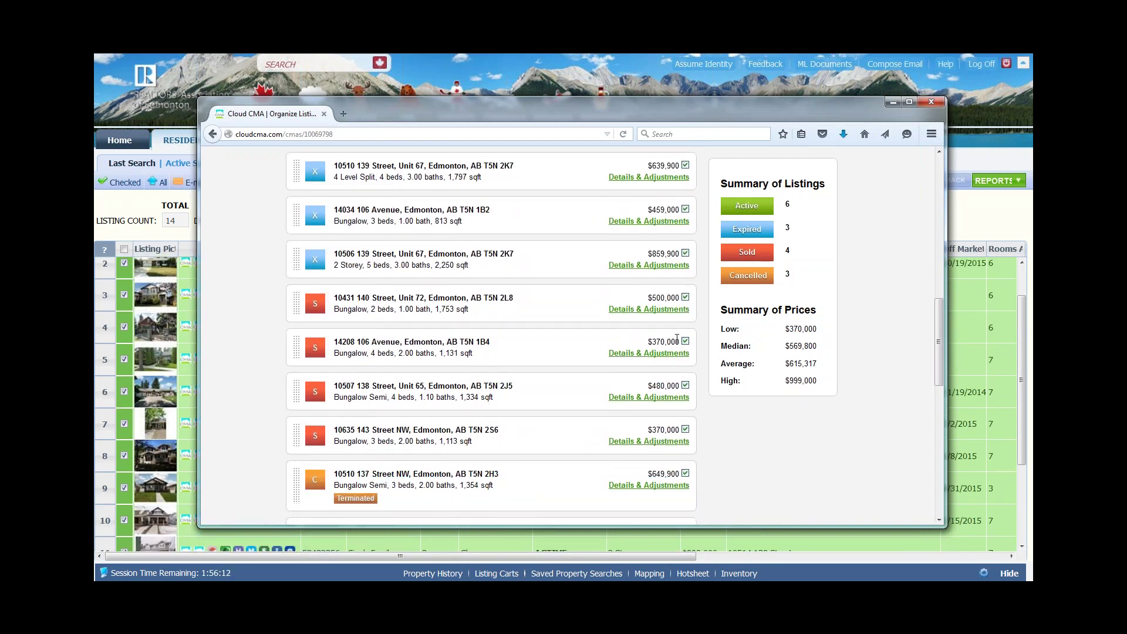
scroll(731, 442, "down", 5)
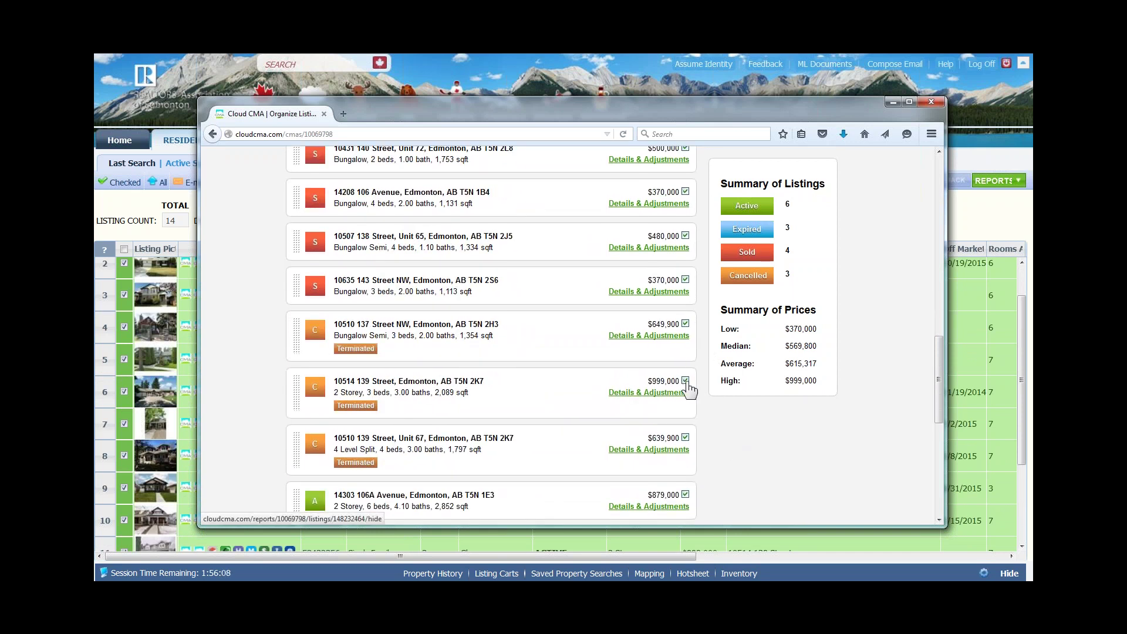
left_click(685, 381)
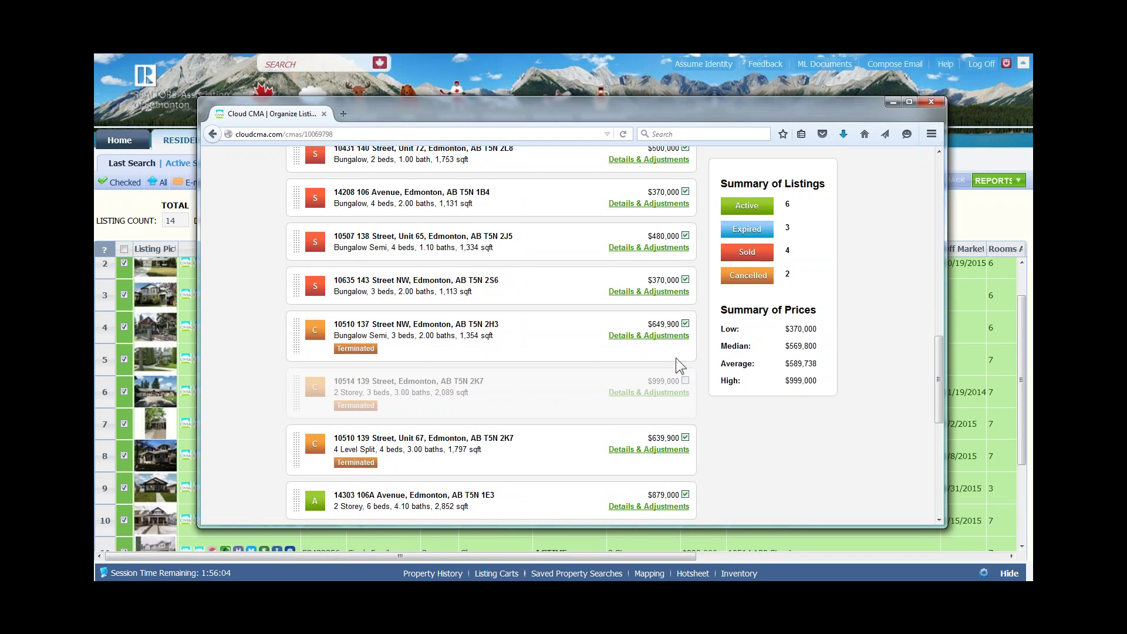
scroll(635, 350, "up", 5)
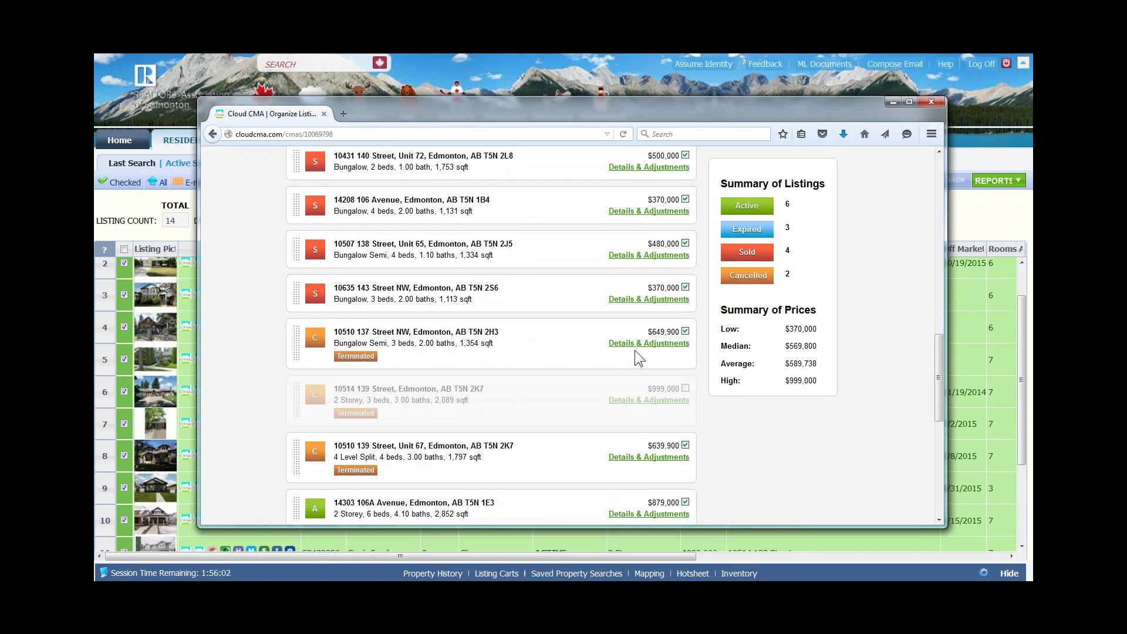
scroll(635, 350, "up", 1)
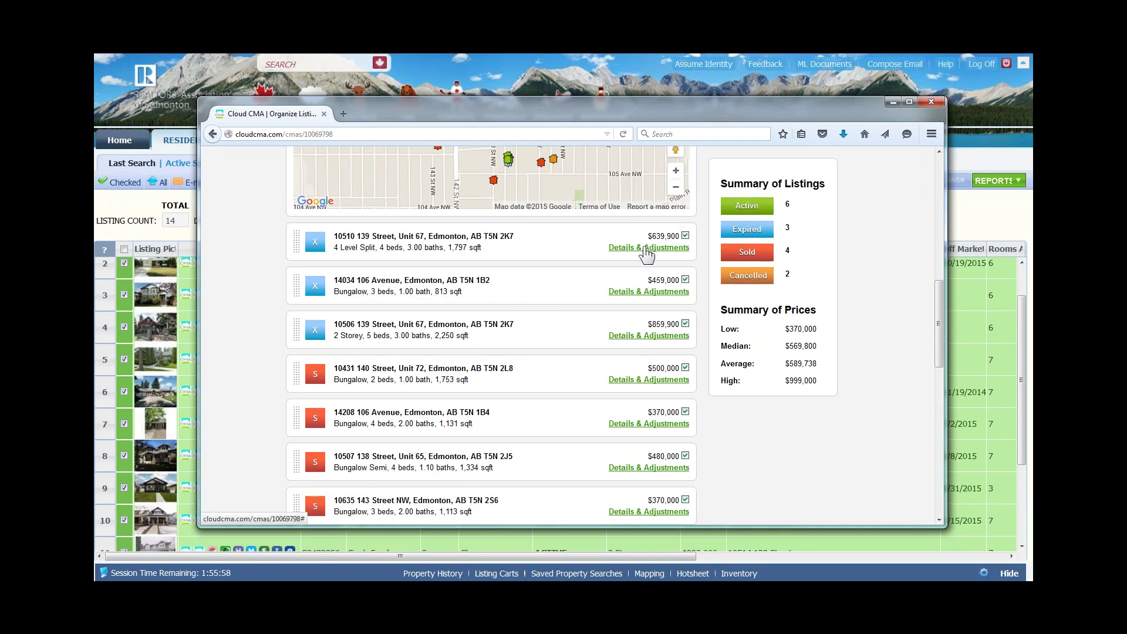
left_click(646, 249)
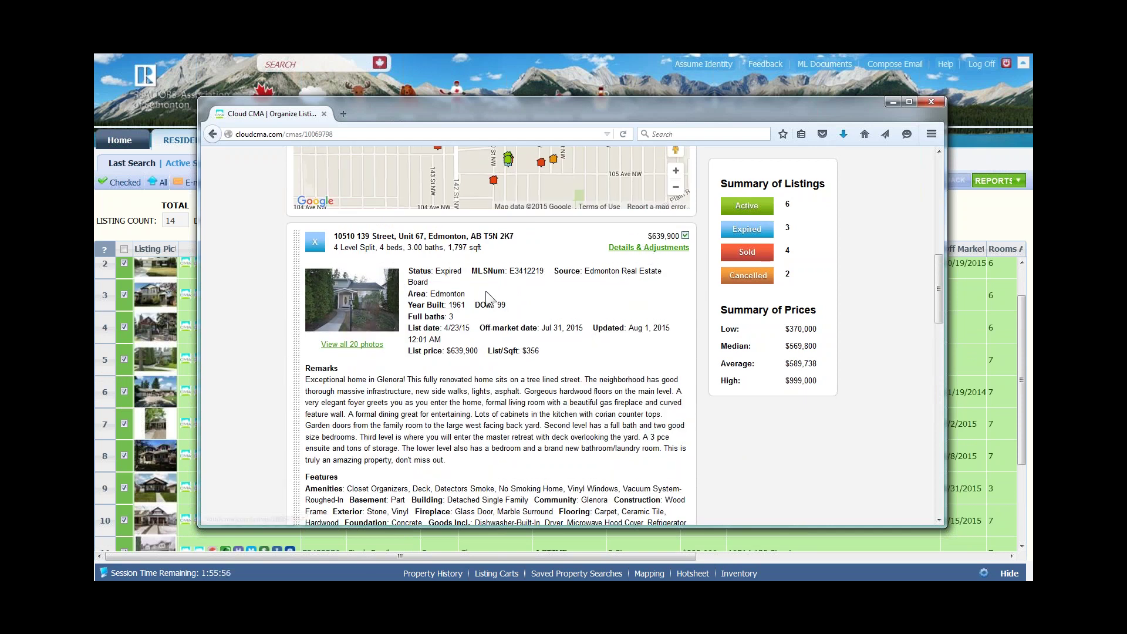
scroll(427, 360, "down", 1)
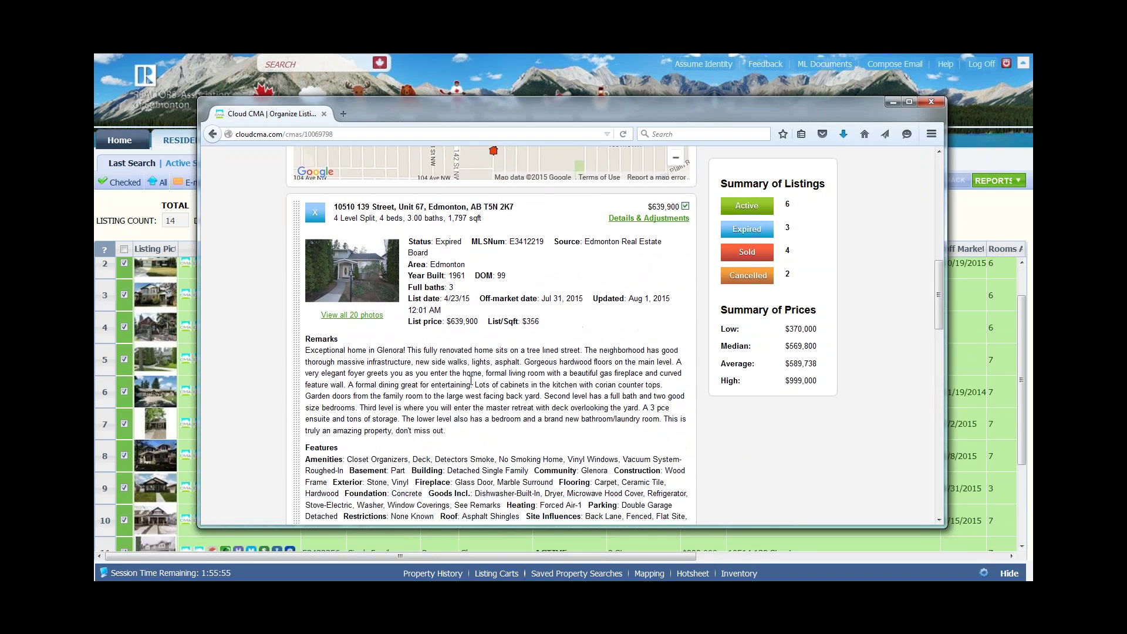
scroll(427, 360, "down", 3)
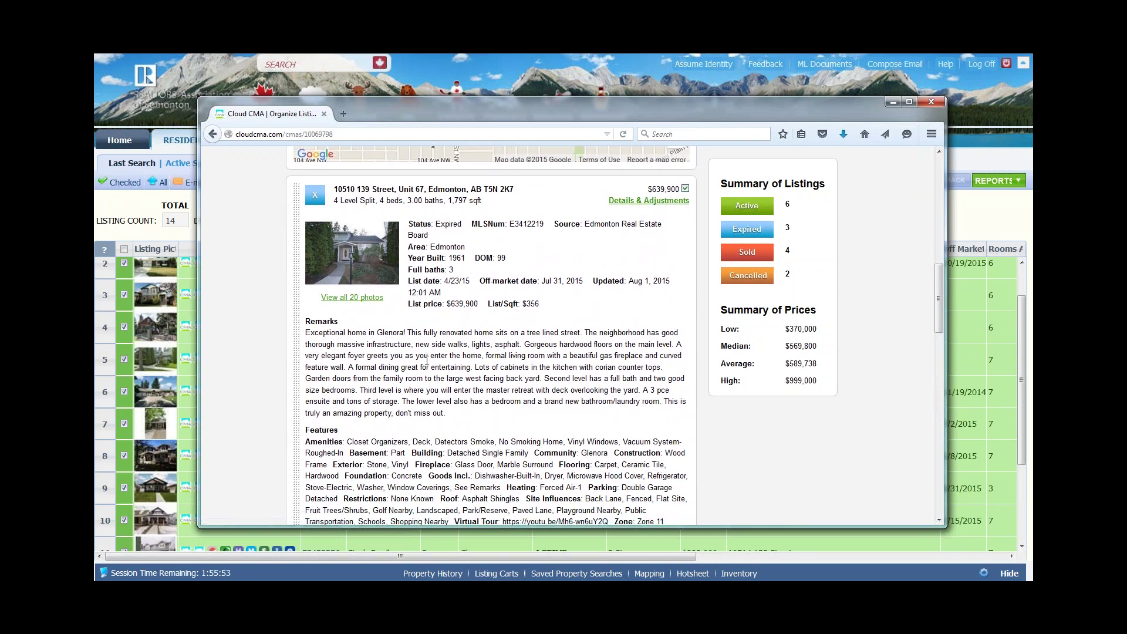
scroll(419, 376, "down", 2)
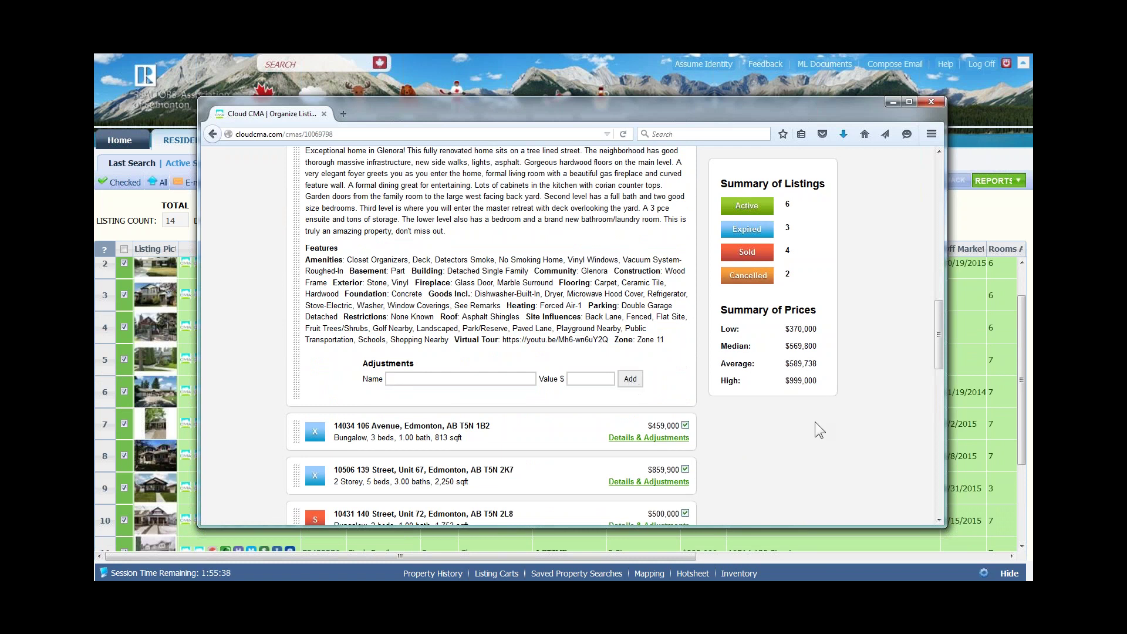
scroll(815, 423, "down", 5)
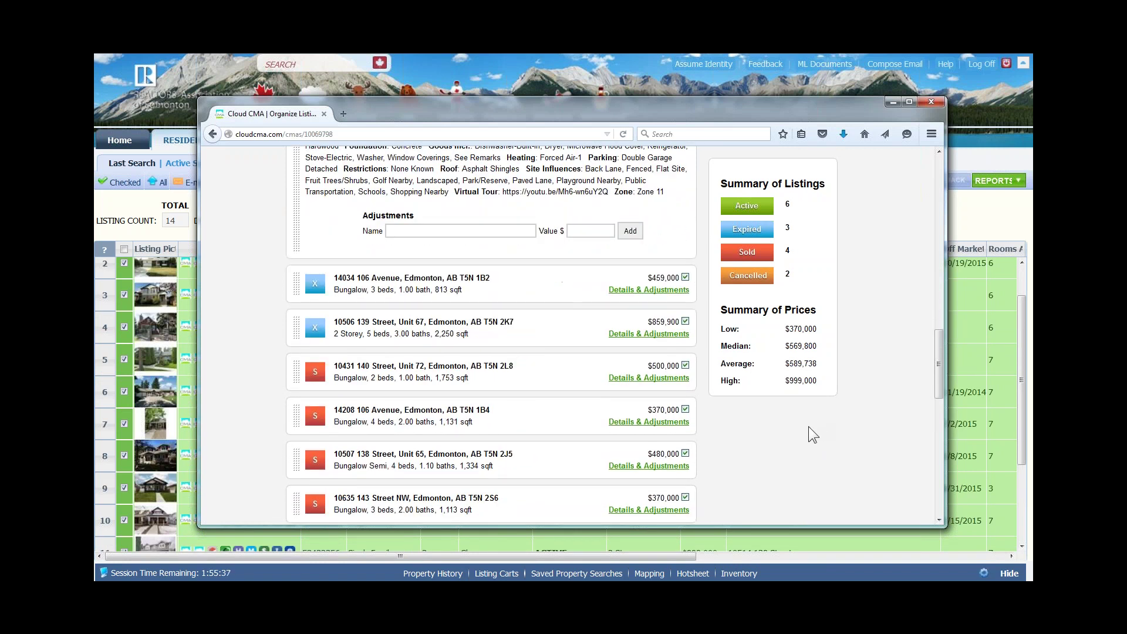
scroll(808, 427, "down", 6)
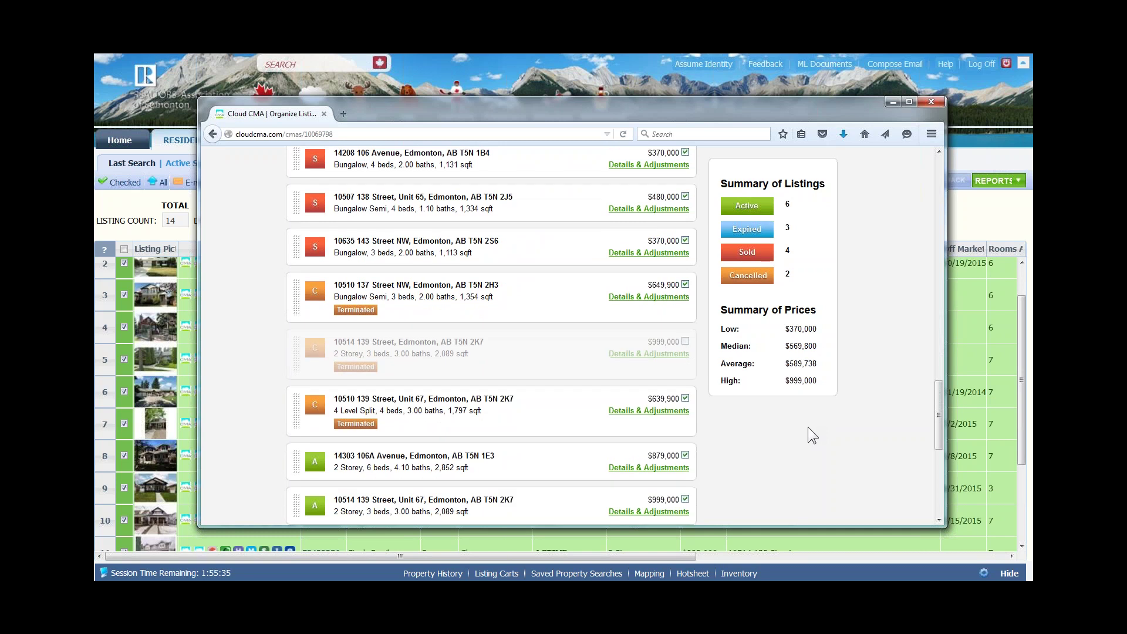
scroll(808, 428, "down", 6)
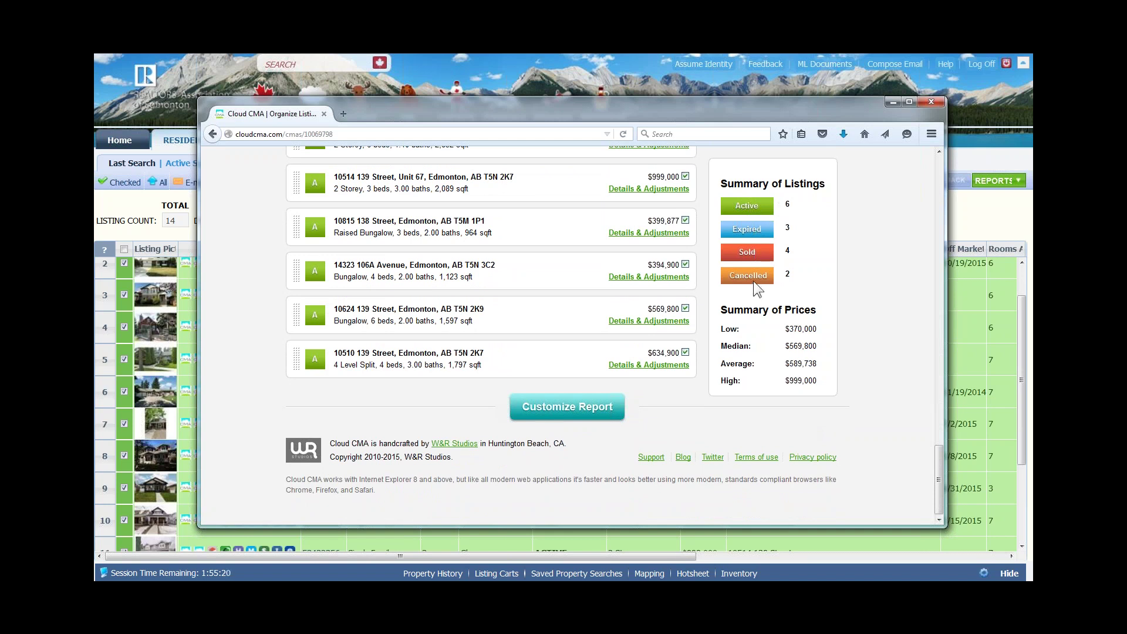
Begin customizing the report and move Contact me up, after Our company and before Agent resume
left_click(546, 417)
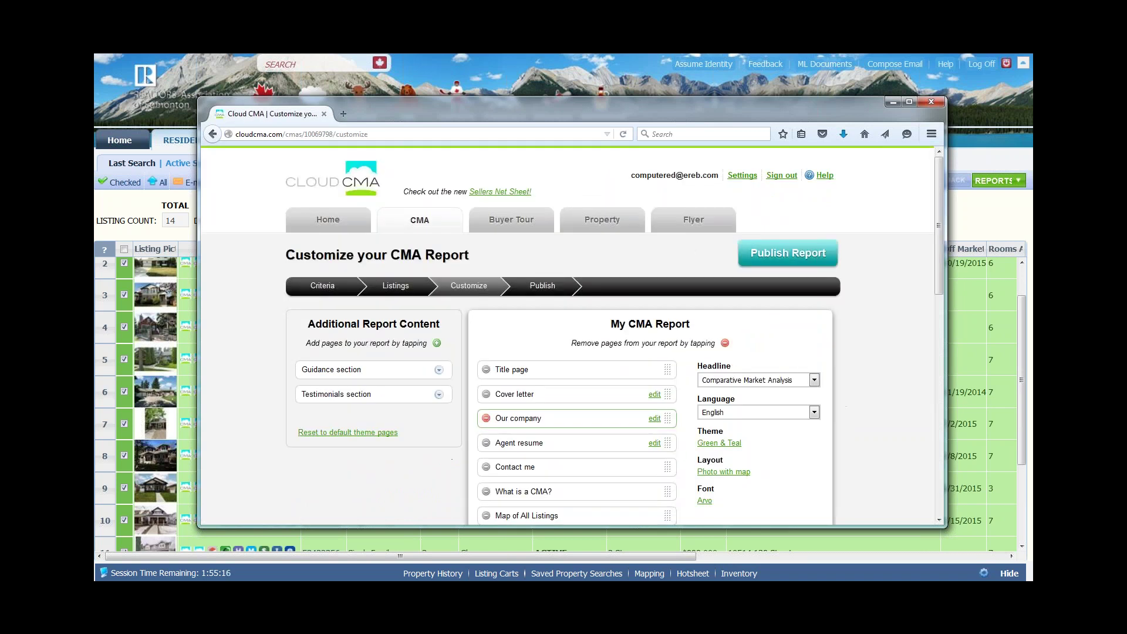
left_click_drag(939, 196, 922, 255)
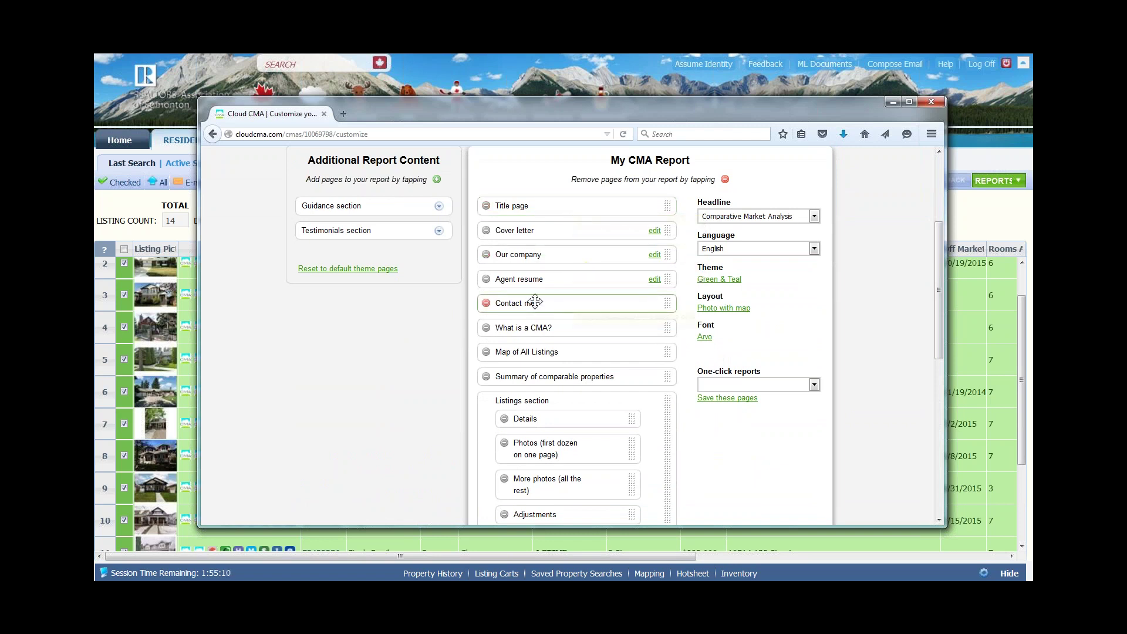
mouse_move(541, 300)
left_mouse_down()
mouse_move(562, 249)
mouse_move(540, 271)
mouse_move(539, 303)
left_mouse_up()
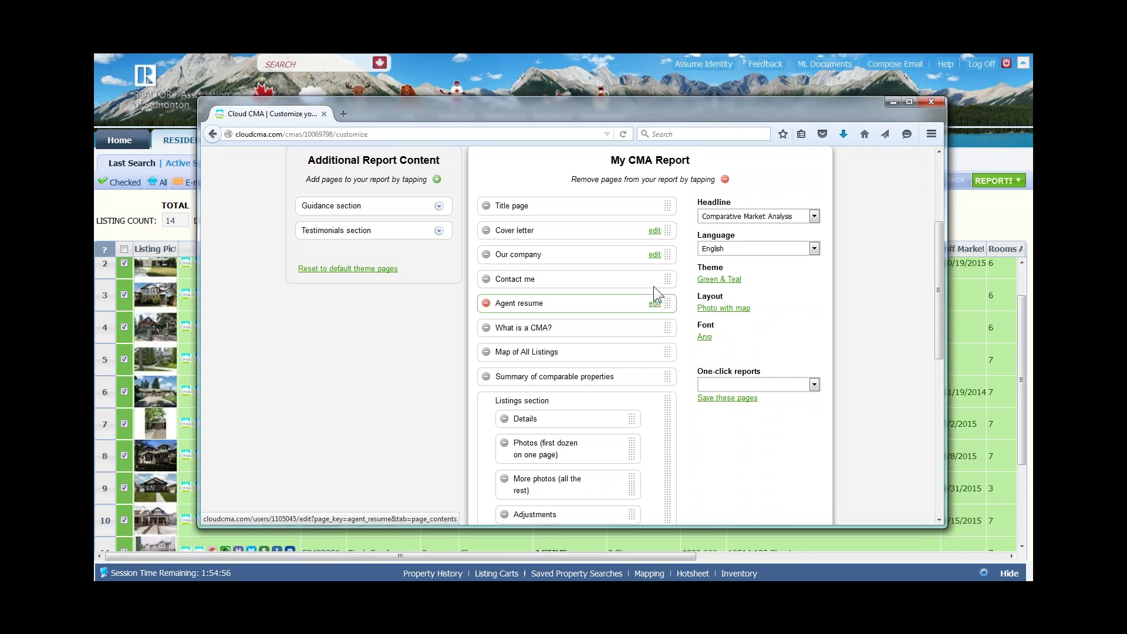
Open the Our company page's wording in the Page Contents editor in a new tab and scroll through it
left_click(653, 257)
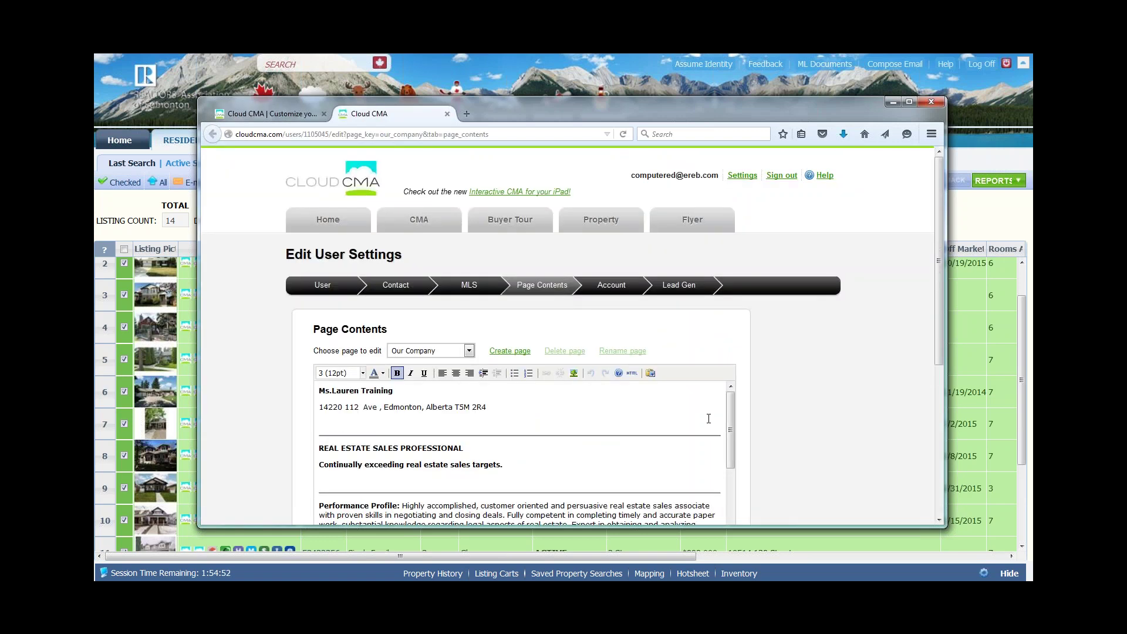
scroll(732, 401, "down", 2)
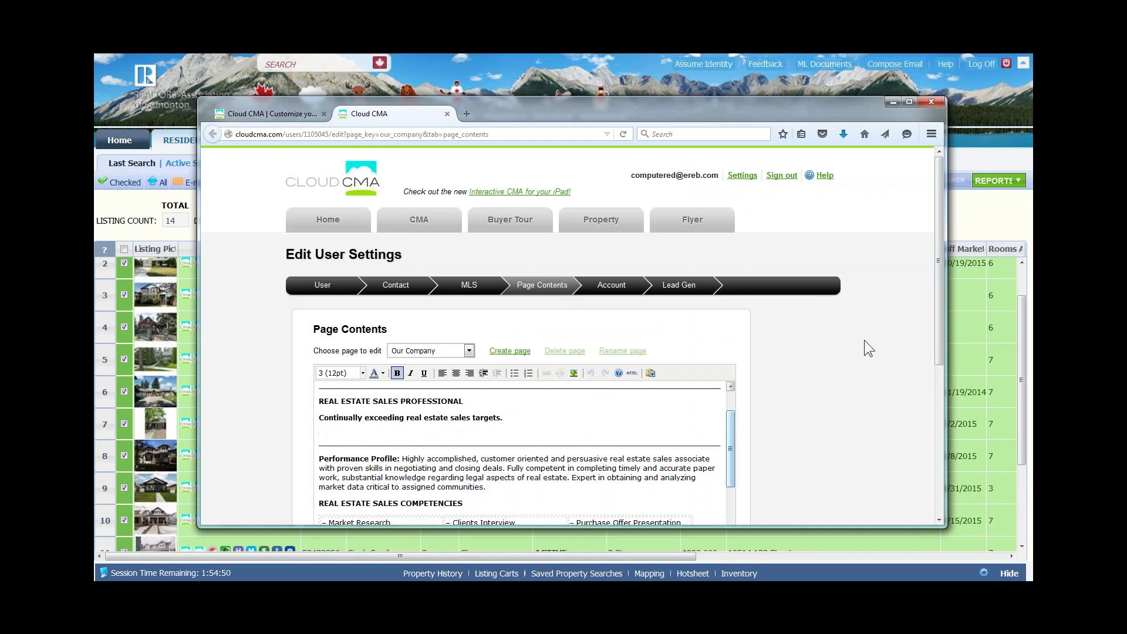
left_click_drag(939, 249, 939, 363)
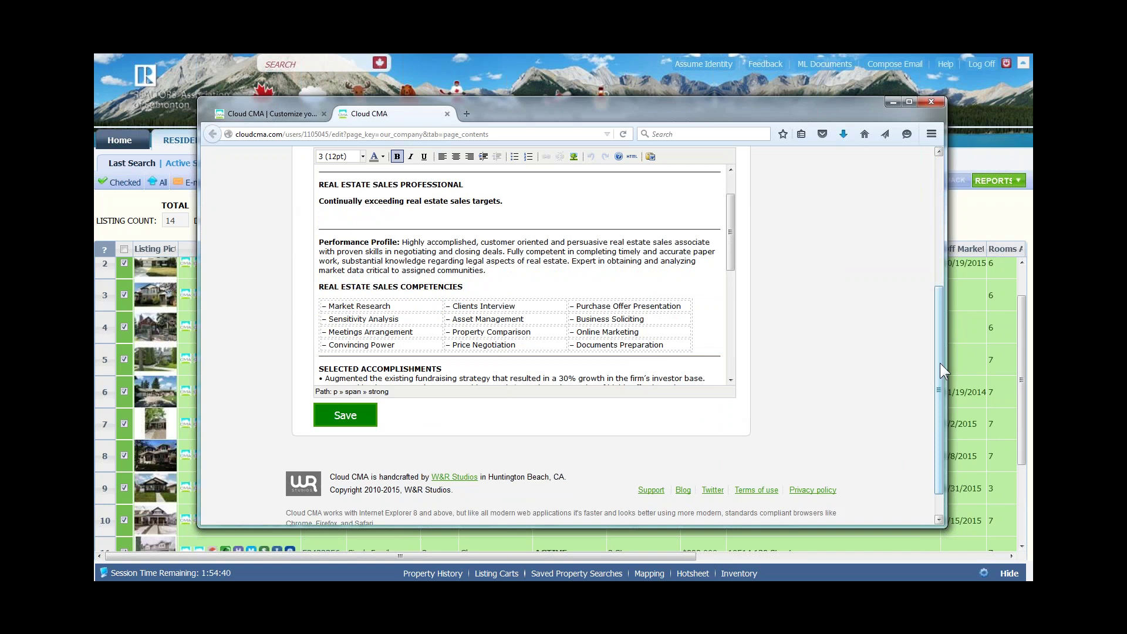
left_click_drag(939, 364, 800, 252)
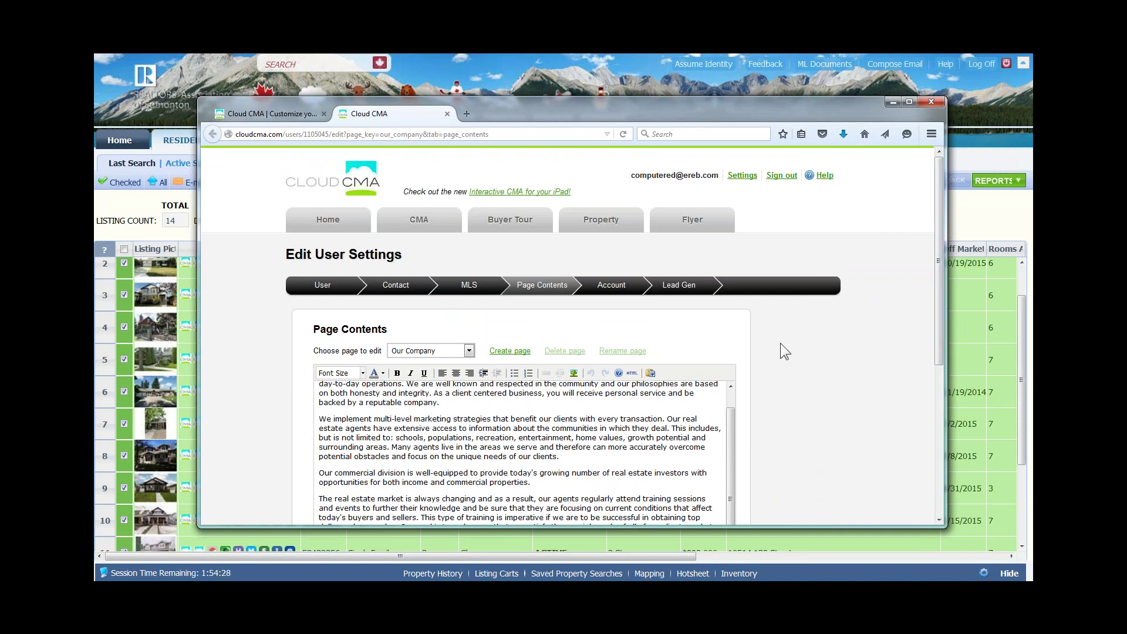
Review the editable page list, font sizes and text colours, keeping Our Company unchanged
left_click(469, 351)
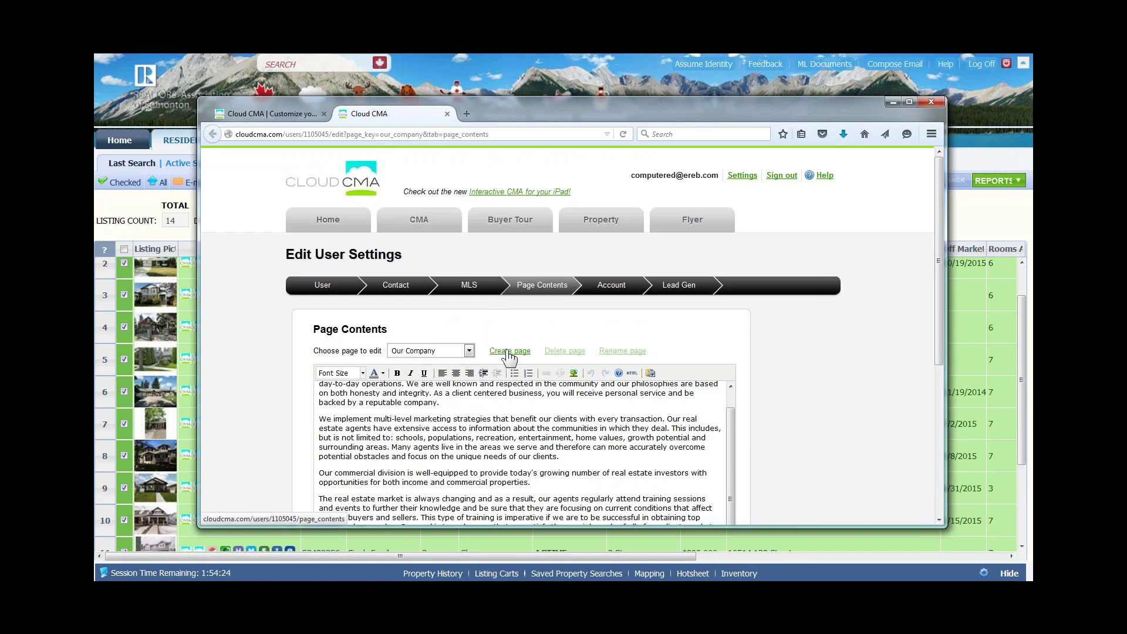
left_click(469, 351)
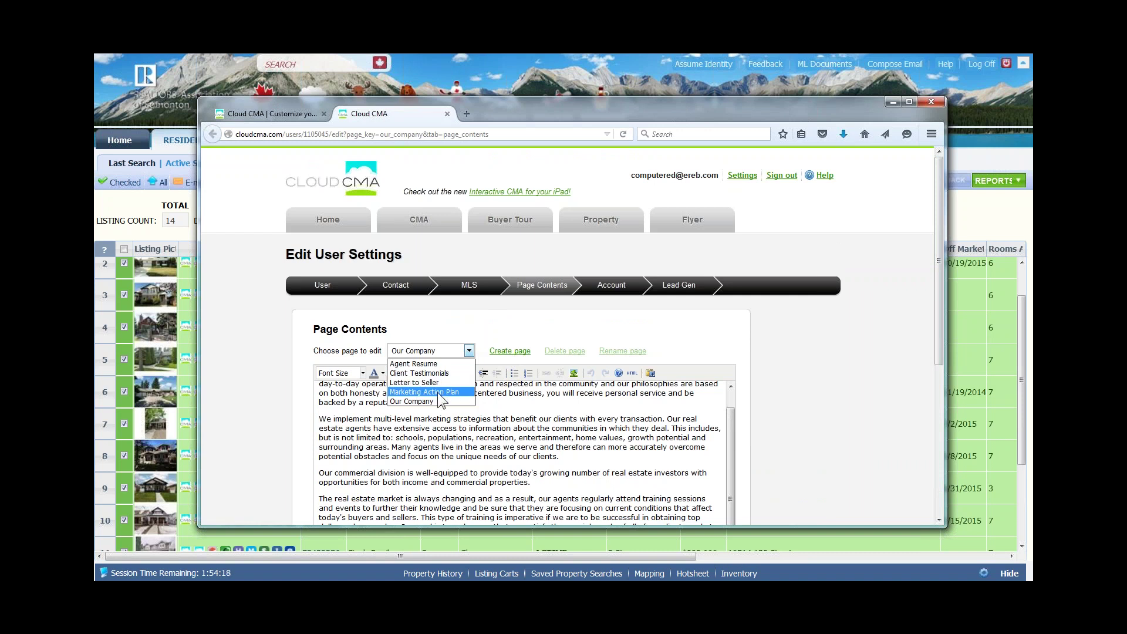
left_click(479, 330)
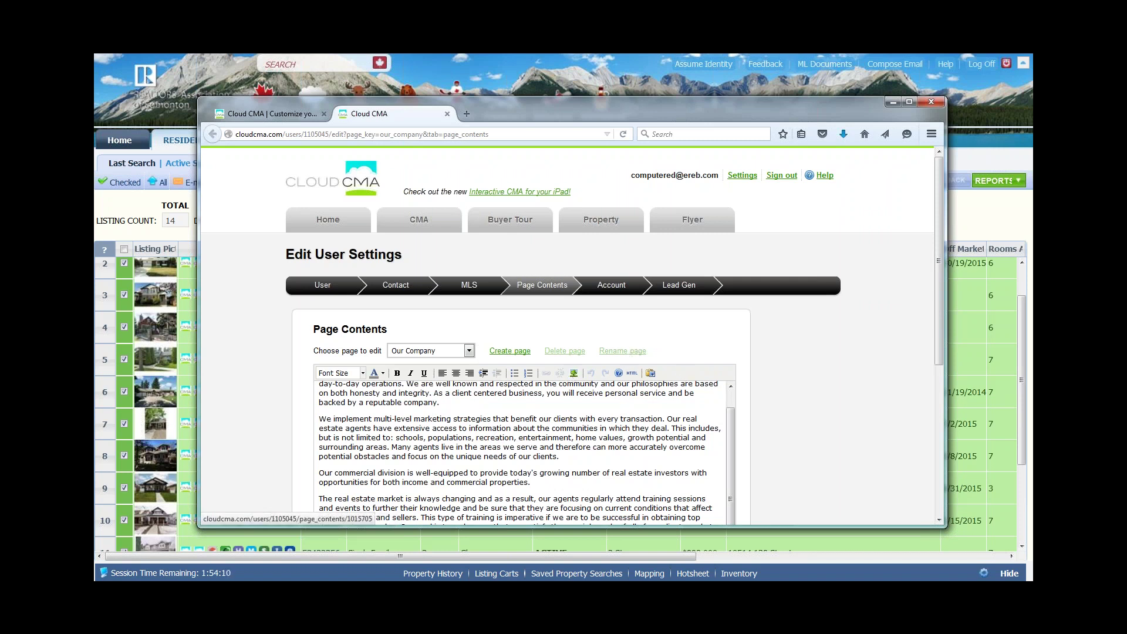
left_click(363, 373)
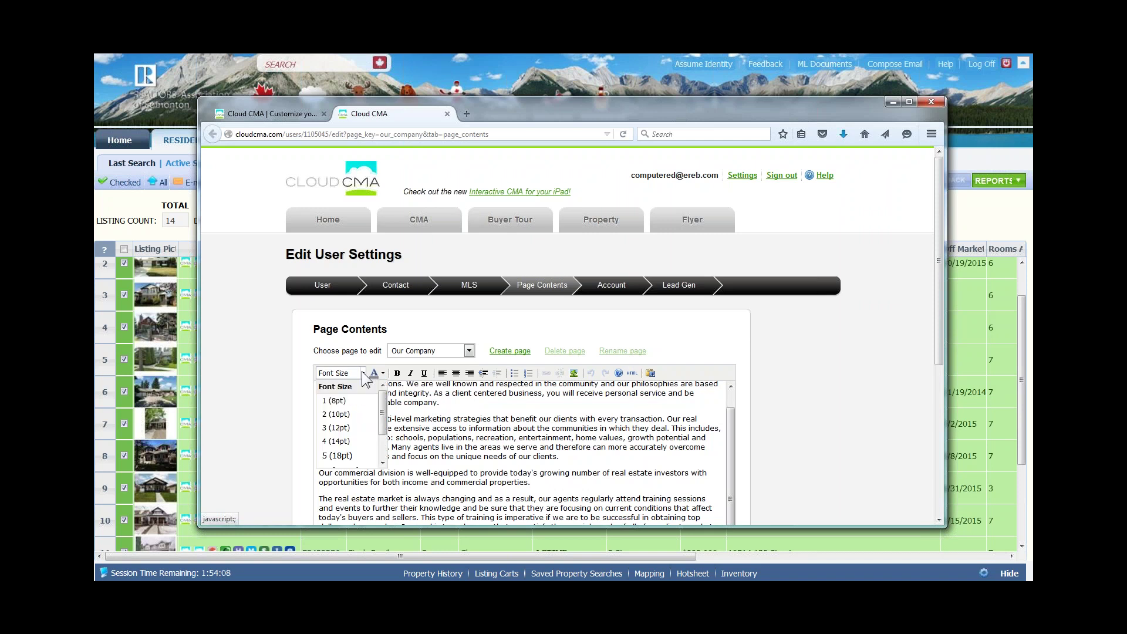
left_click(363, 373)
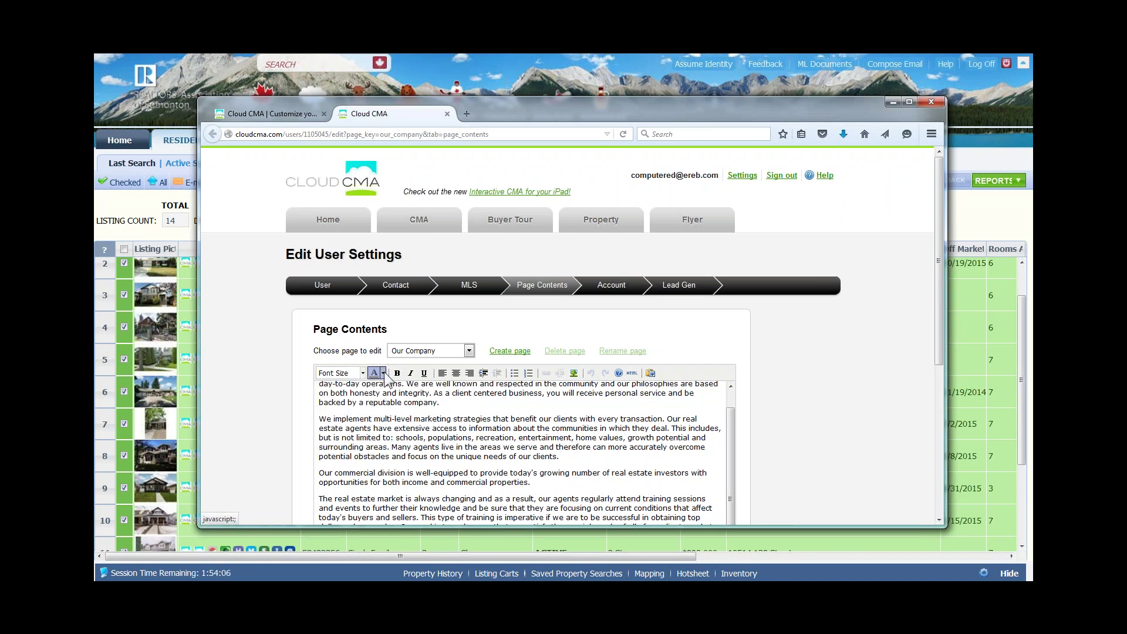
left_click(382, 373)
left_click(383, 373)
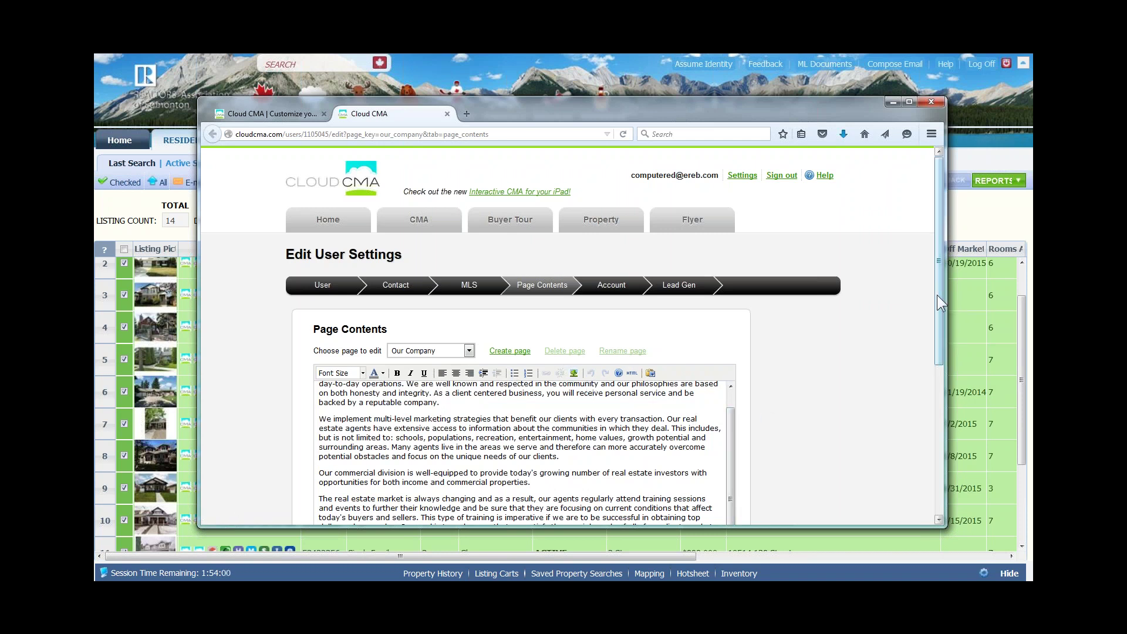
Save the Our Company page text as is and return to the page contents settings
left_click_drag(937, 308, 930, 384)
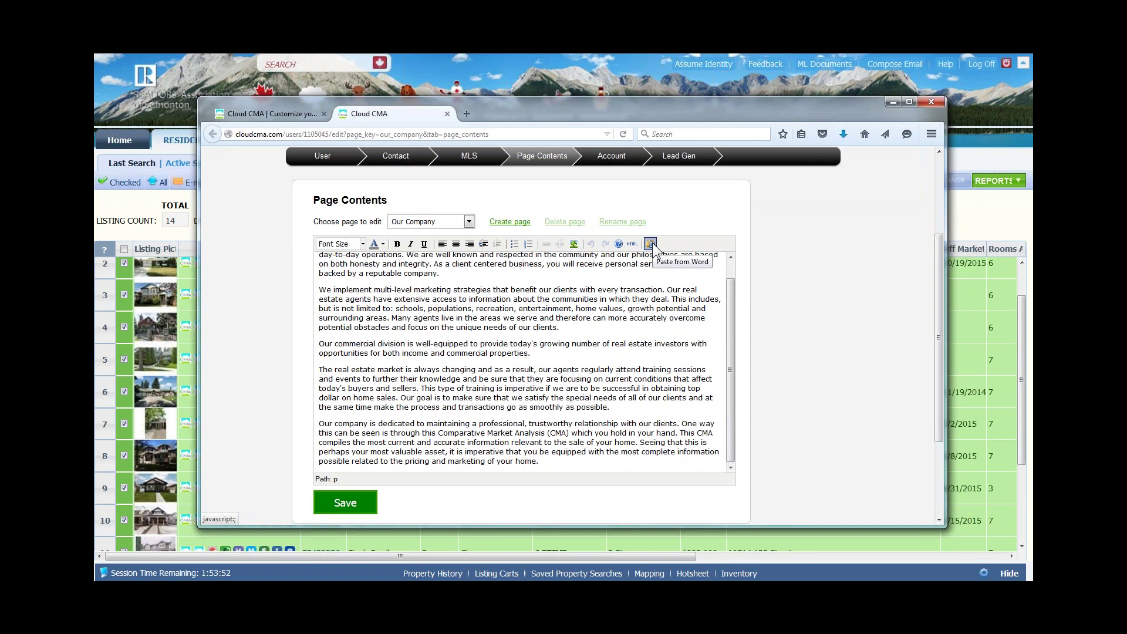
left_click(652, 243)
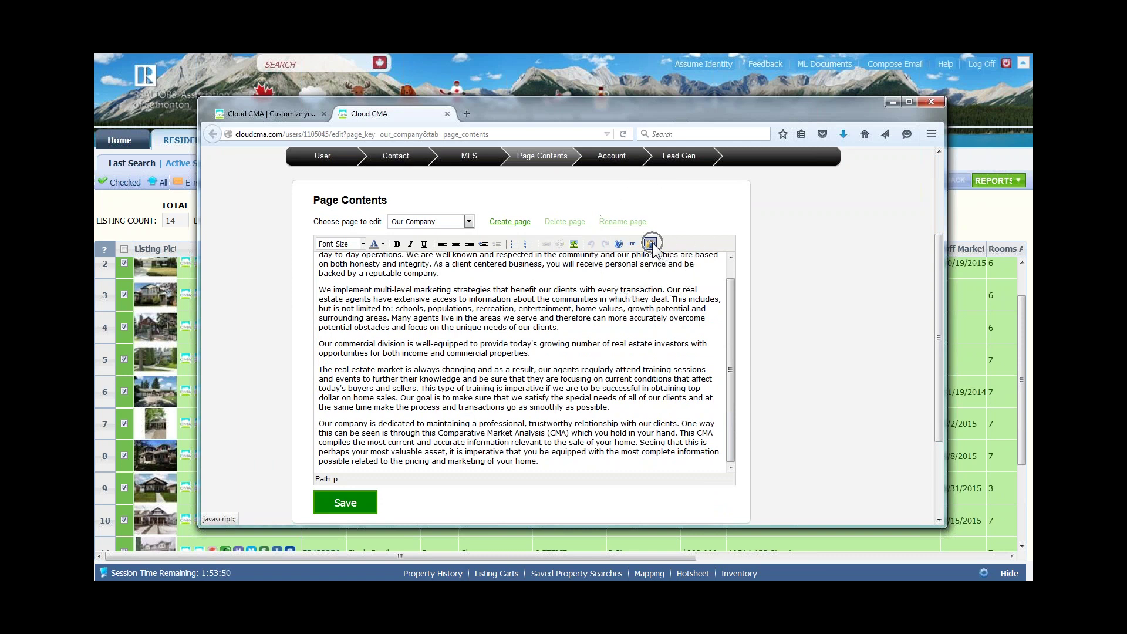
left_click(350, 503)
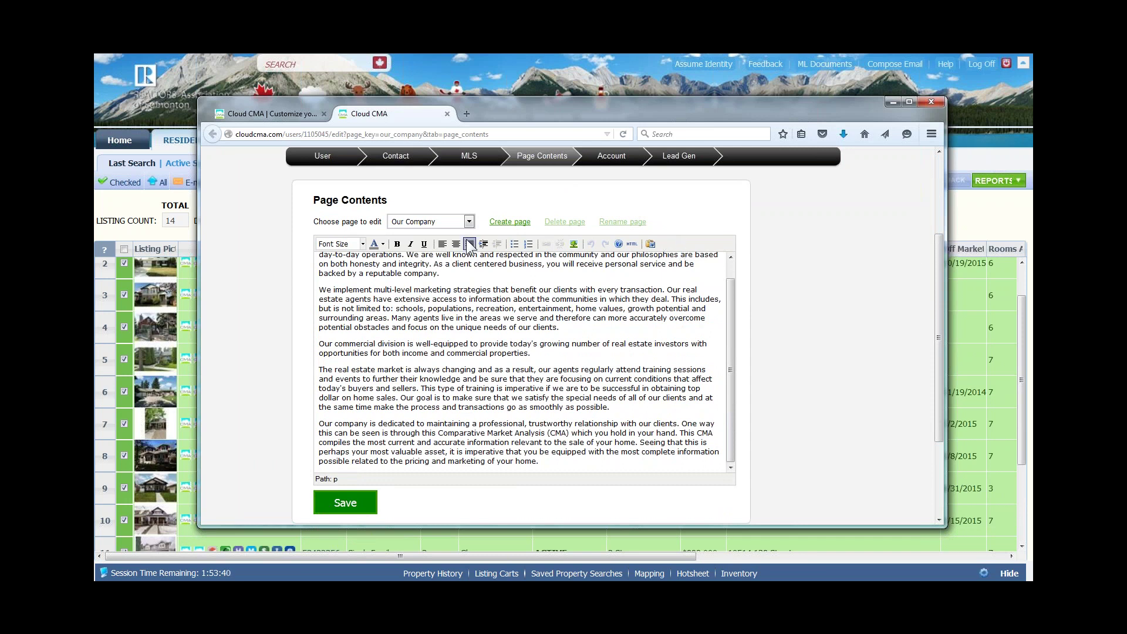
left_click(543, 156)
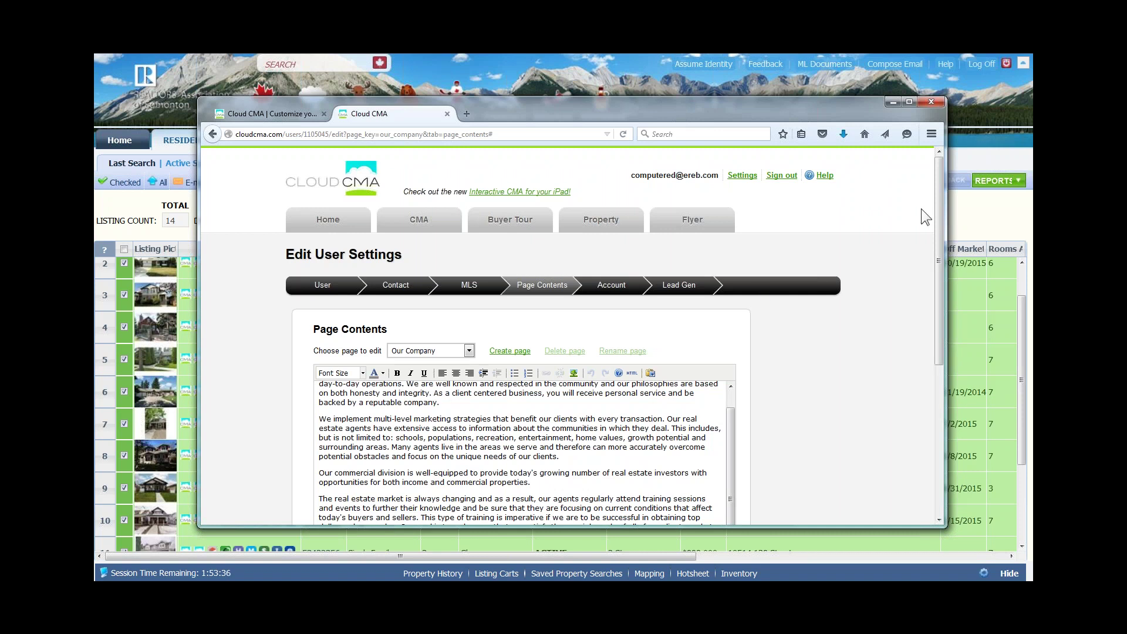
left_click_drag(939, 175, 572, 382)
scroll(572, 382, "up", 5)
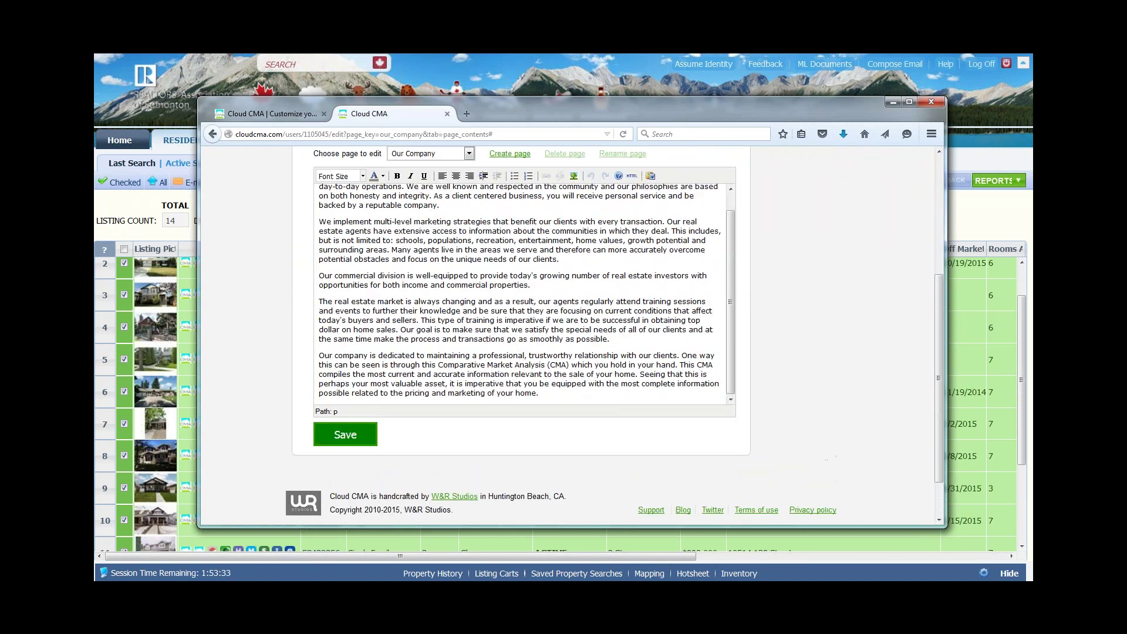
left_click_drag(938, 295, 939, 158)
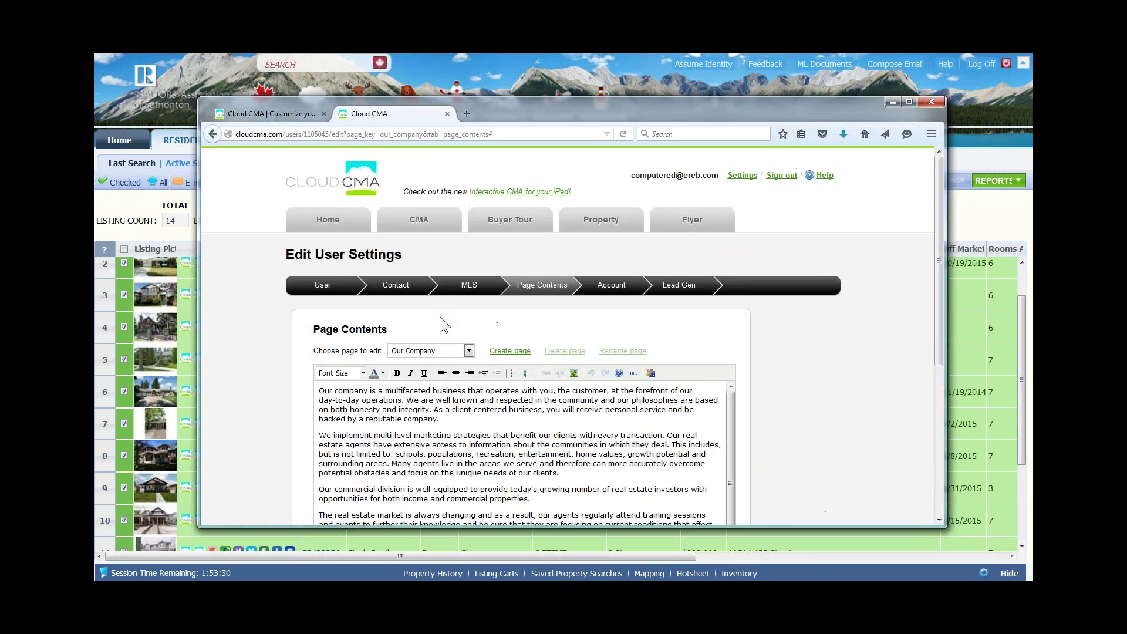
Look at the MLS credentials settings, then go back to the list of CMA reports
left_click(469, 290)
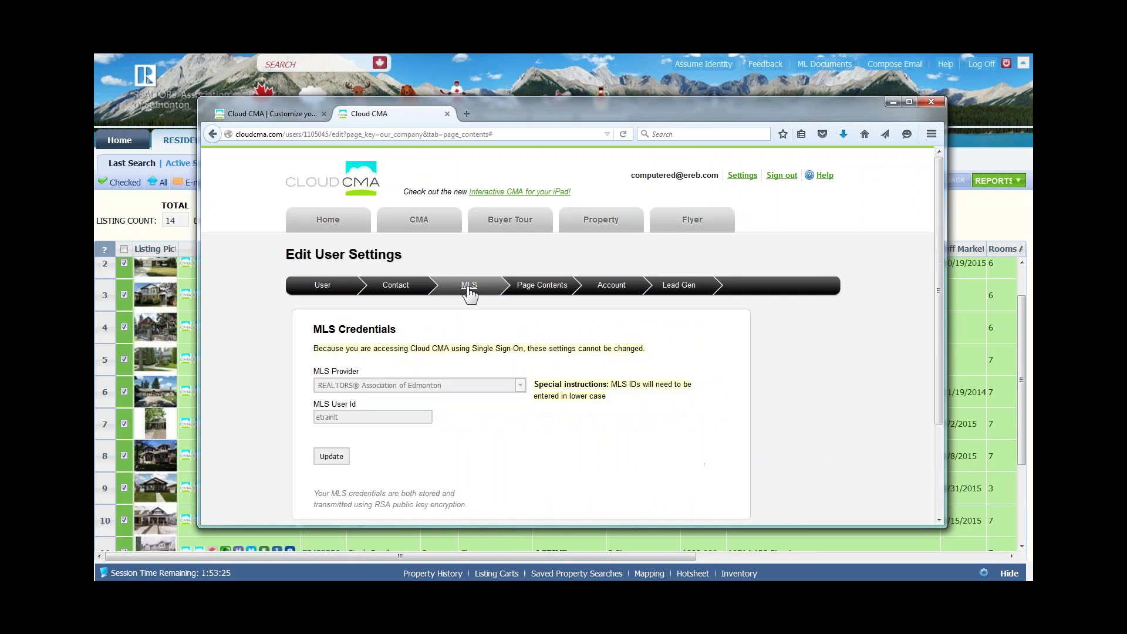
left_click(547, 290)
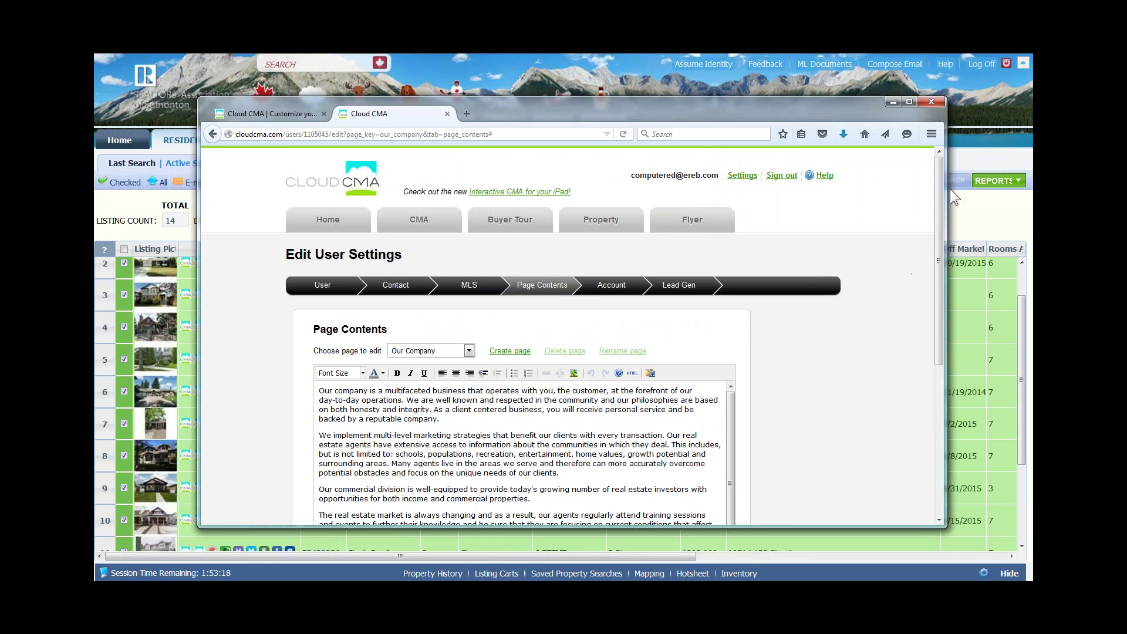
left_click(419, 220)
Leave the settings page, reopen the unpublished draft client report, and advance to its Customize step
left_click(652, 309)
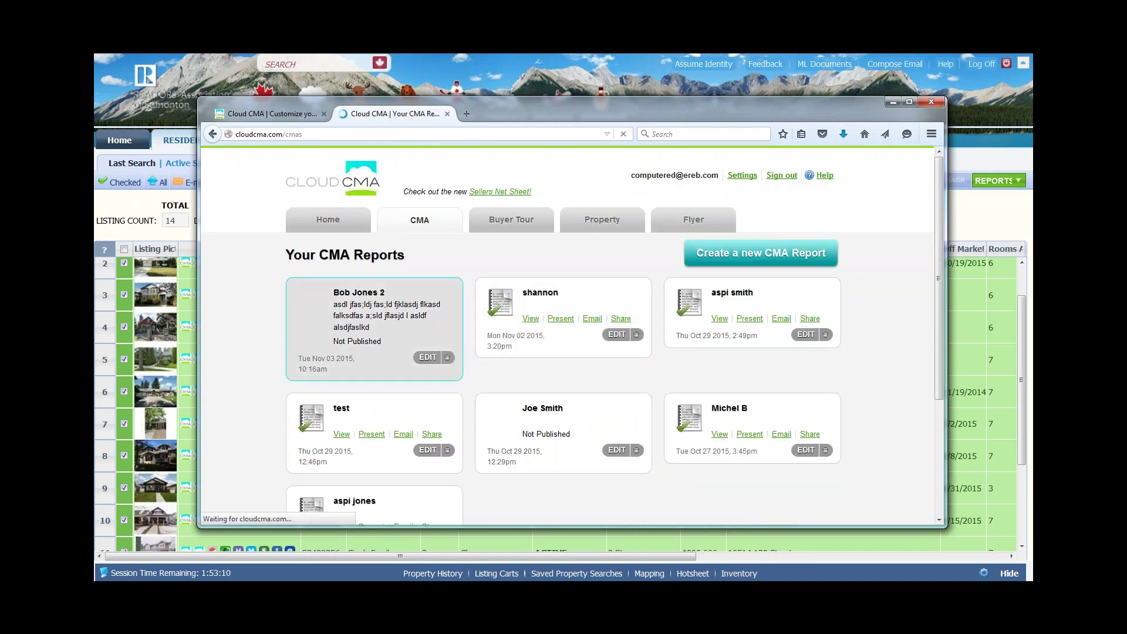
left_click(421, 359)
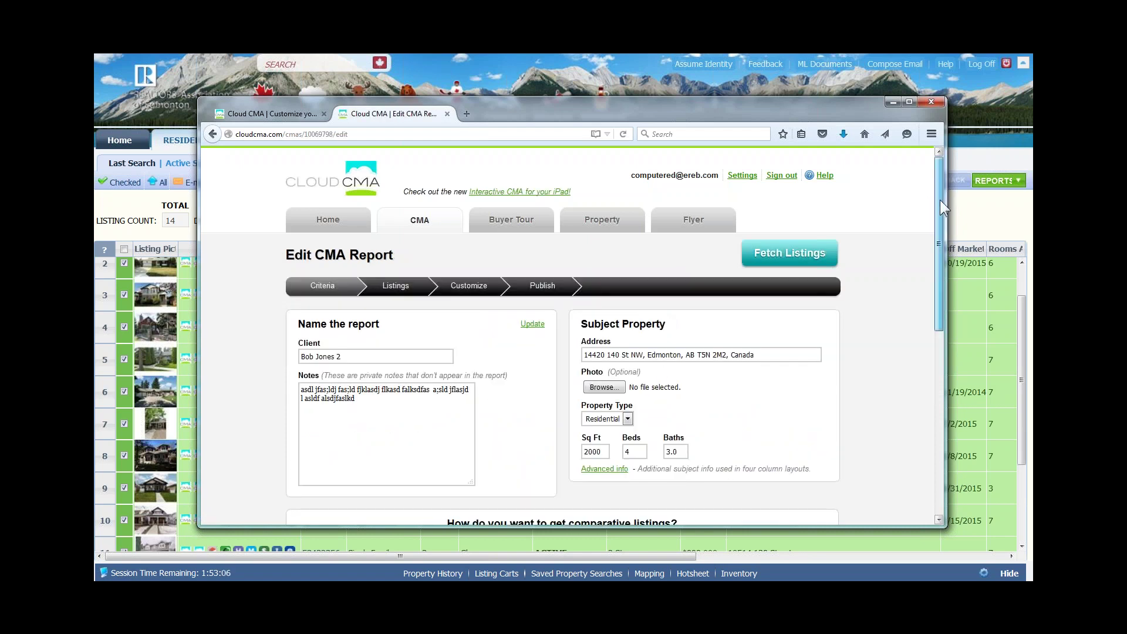
left_click_drag(940, 200, 917, 421)
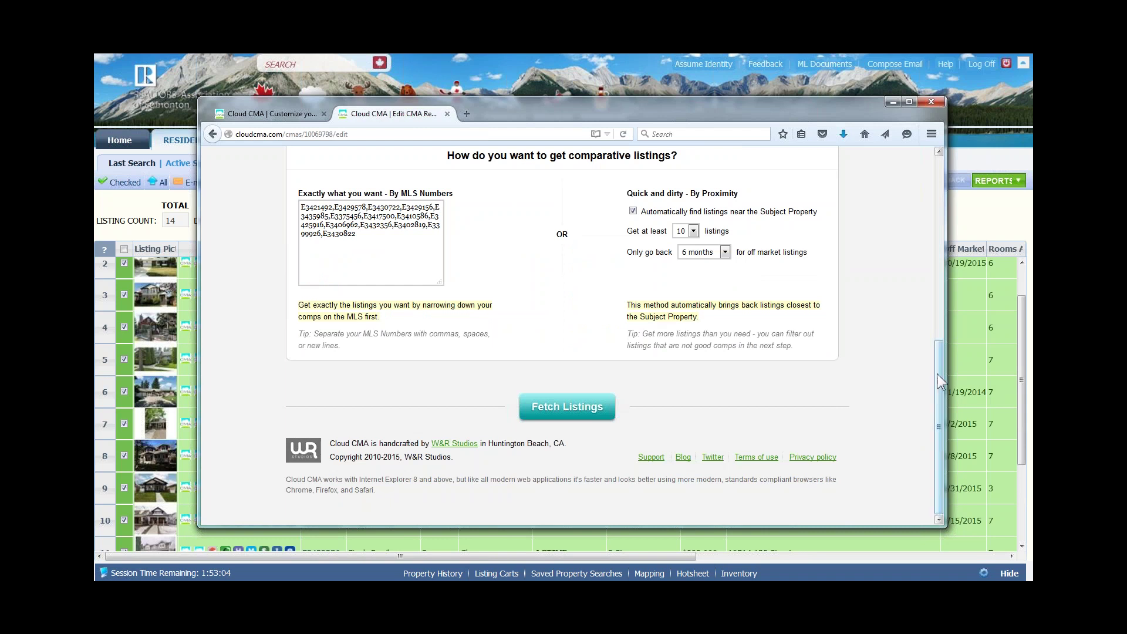
left_click_drag(939, 362, 939, 176)
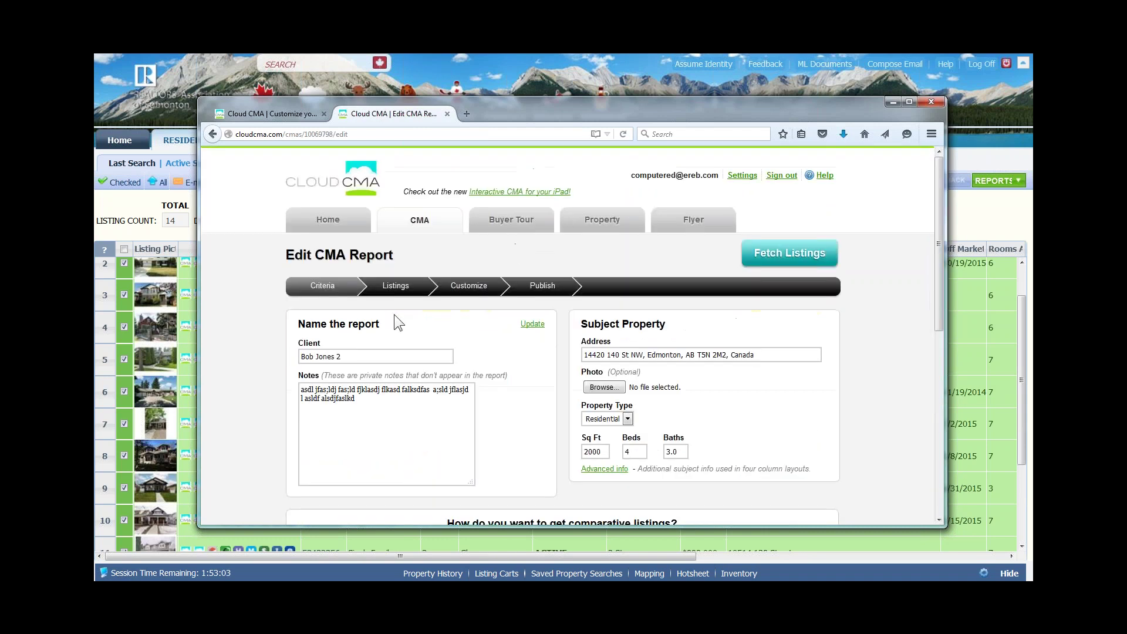
left_click(468, 287)
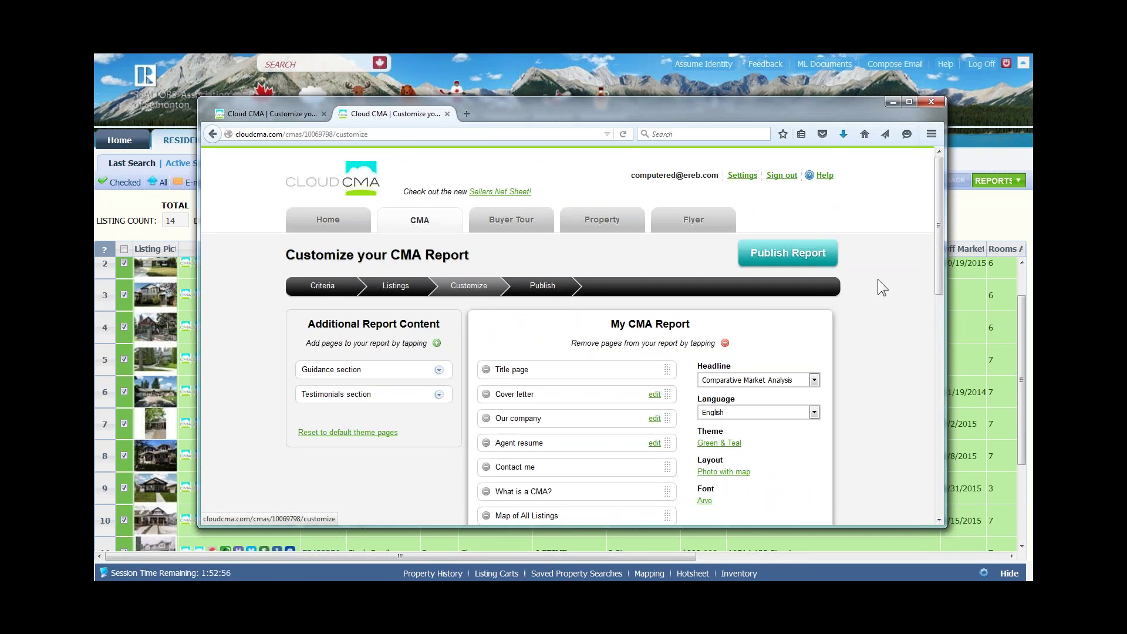
Scroll down the customized report's page list and publish the CMA report
left_click_drag(938, 224, 904, 362)
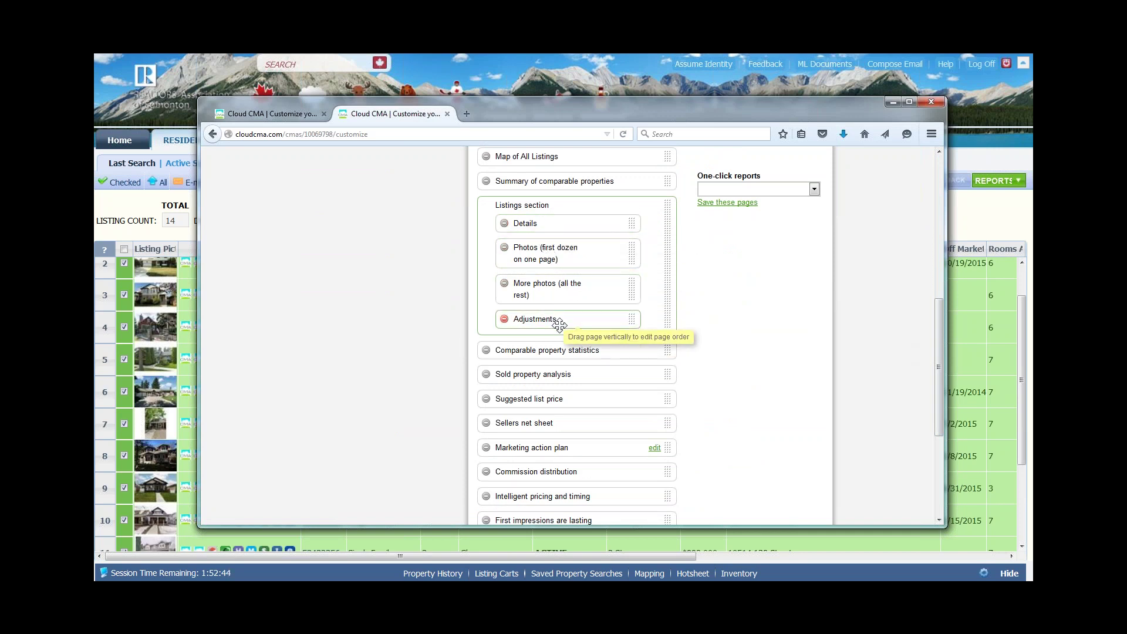
left_click_drag(939, 307, 942, 364)
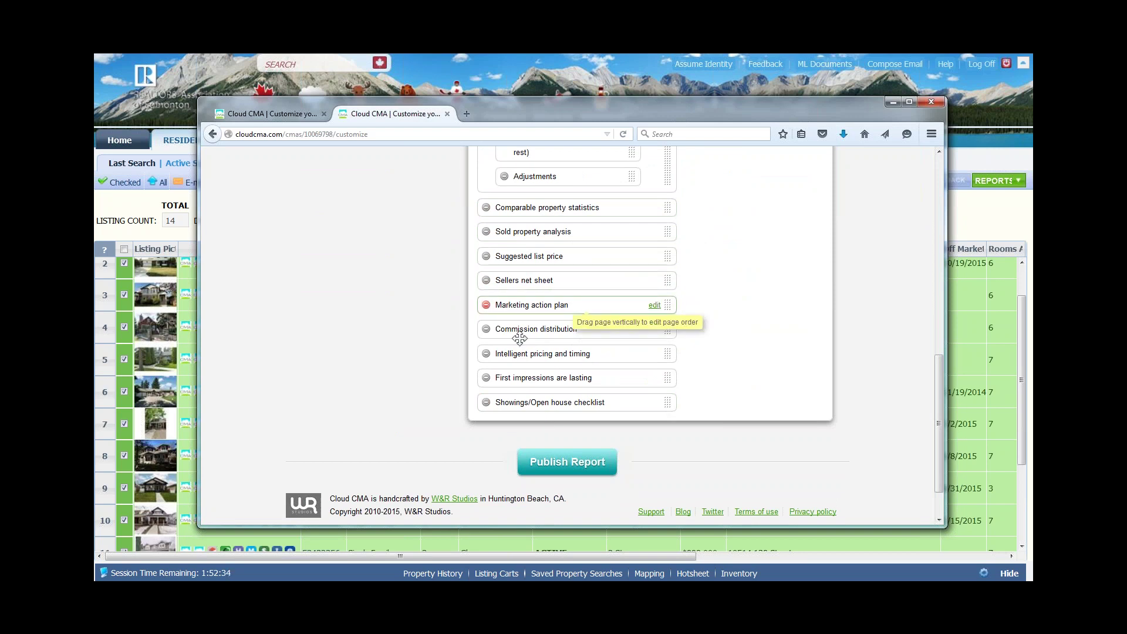
left_click(554, 465)
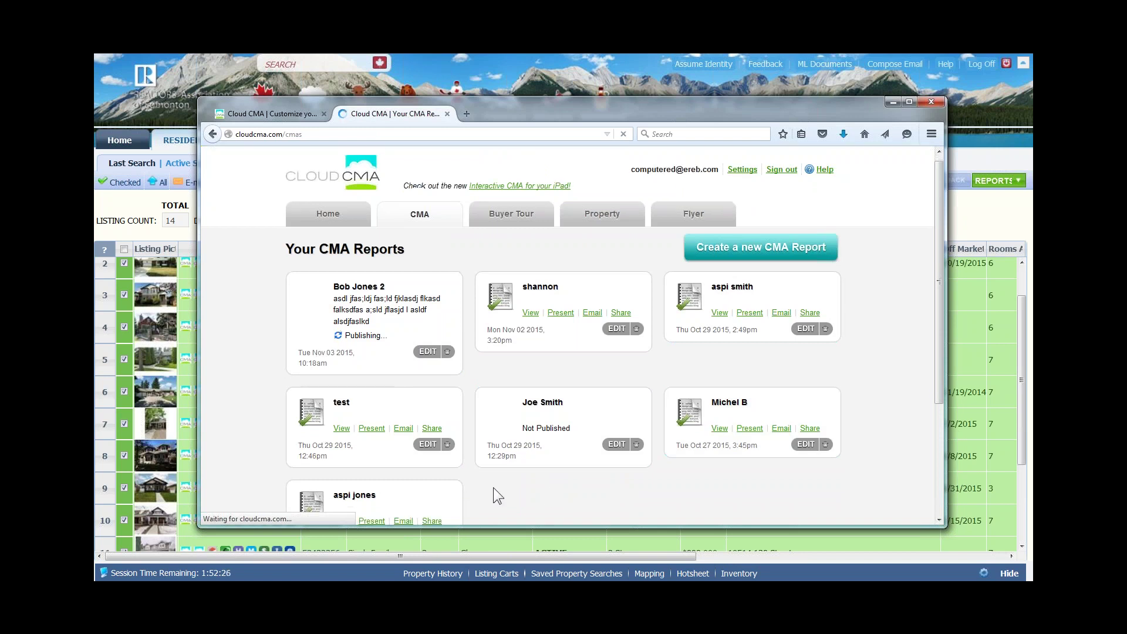
View another client's published report card as a 28-page Comparative Market Analysis PDF in Adobe Reader
scroll(493, 497, "down", 3)
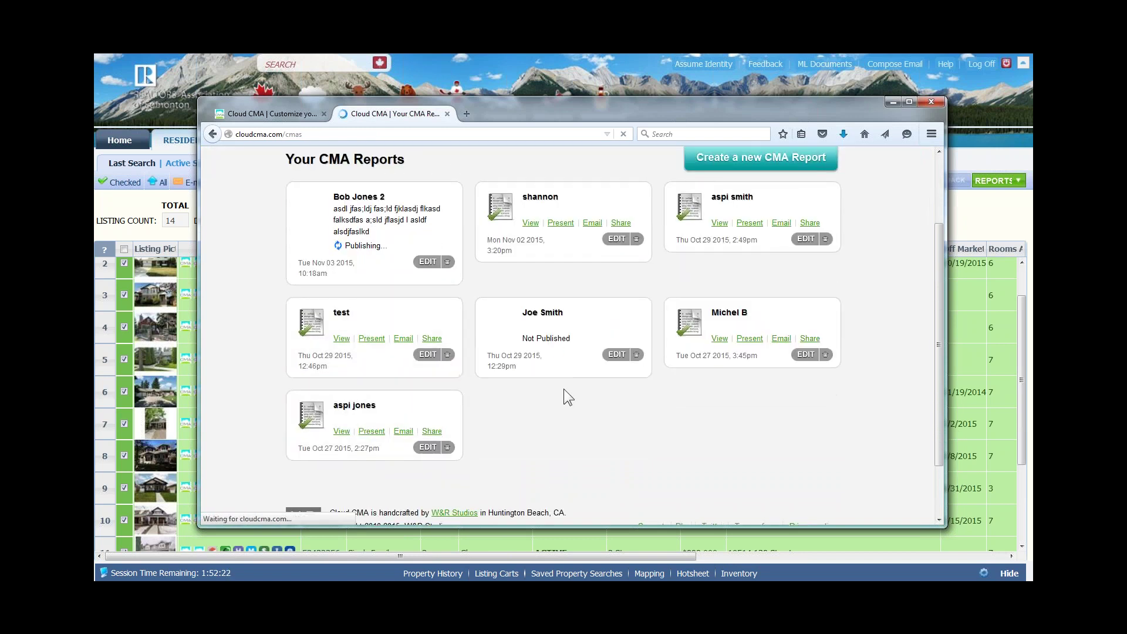
scroll(563, 388, "up", 3)
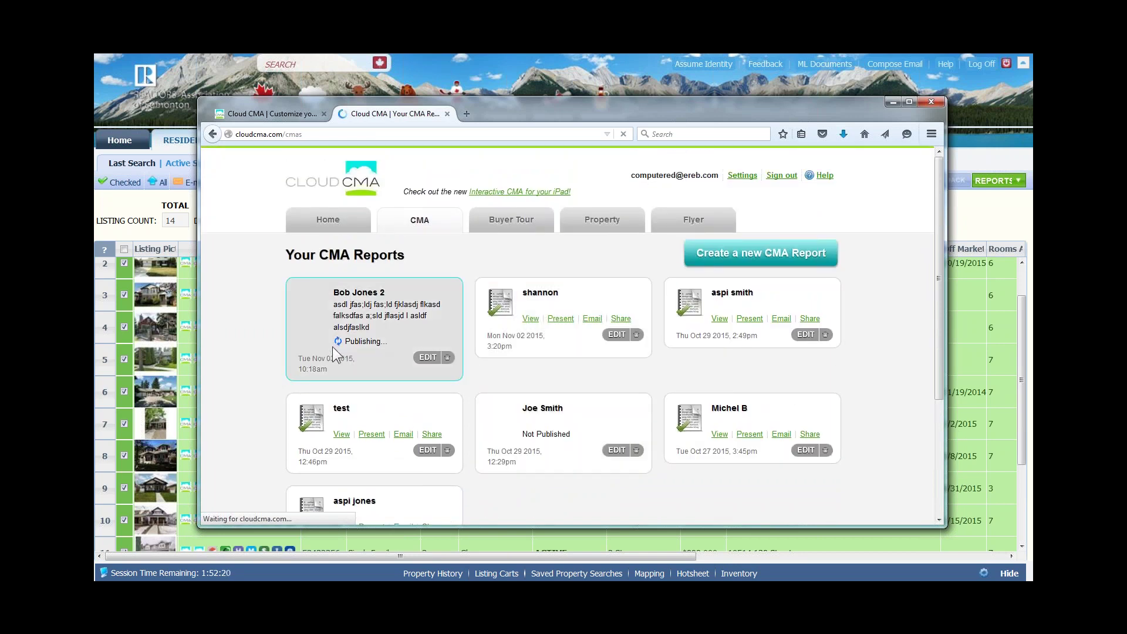
left_click(339, 344)
left_click(427, 359)
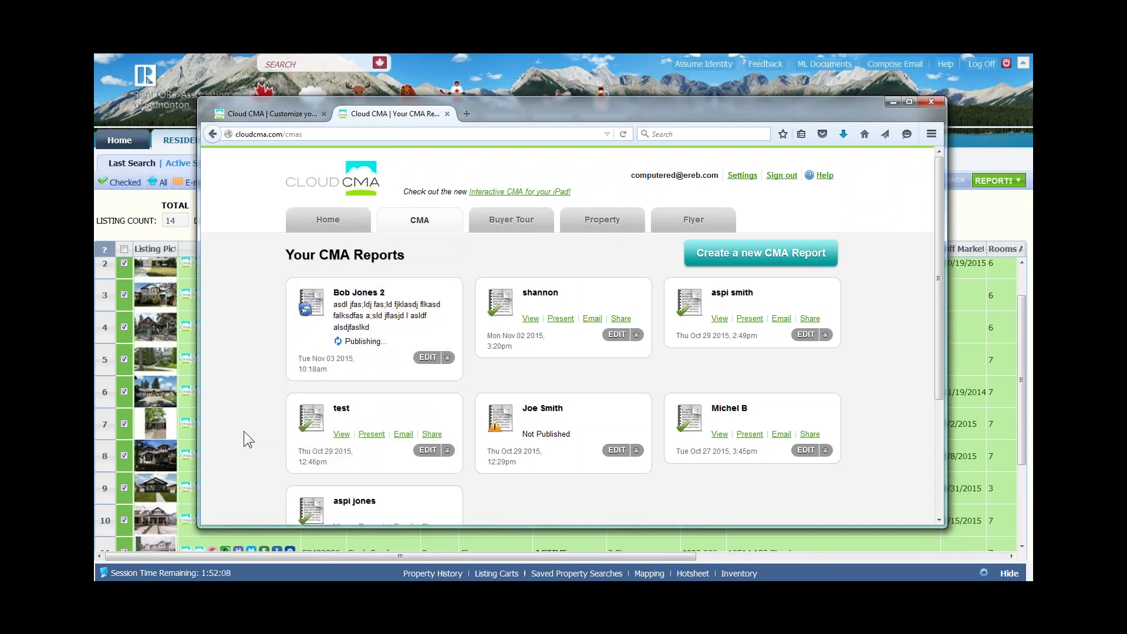
left_click(497, 307)
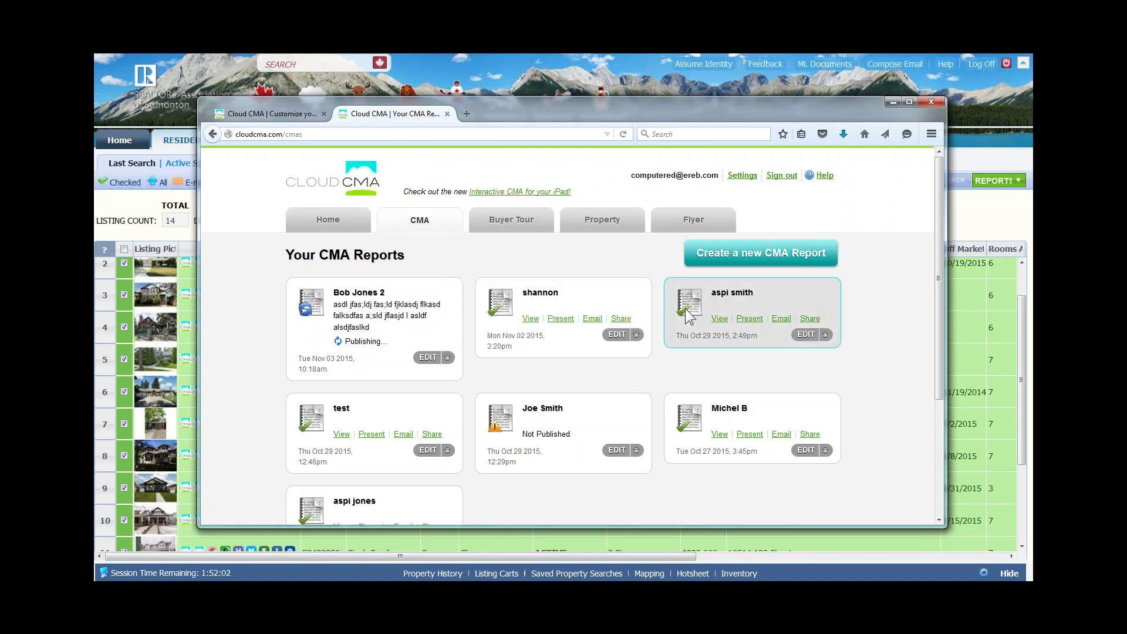
left_click(530, 320)
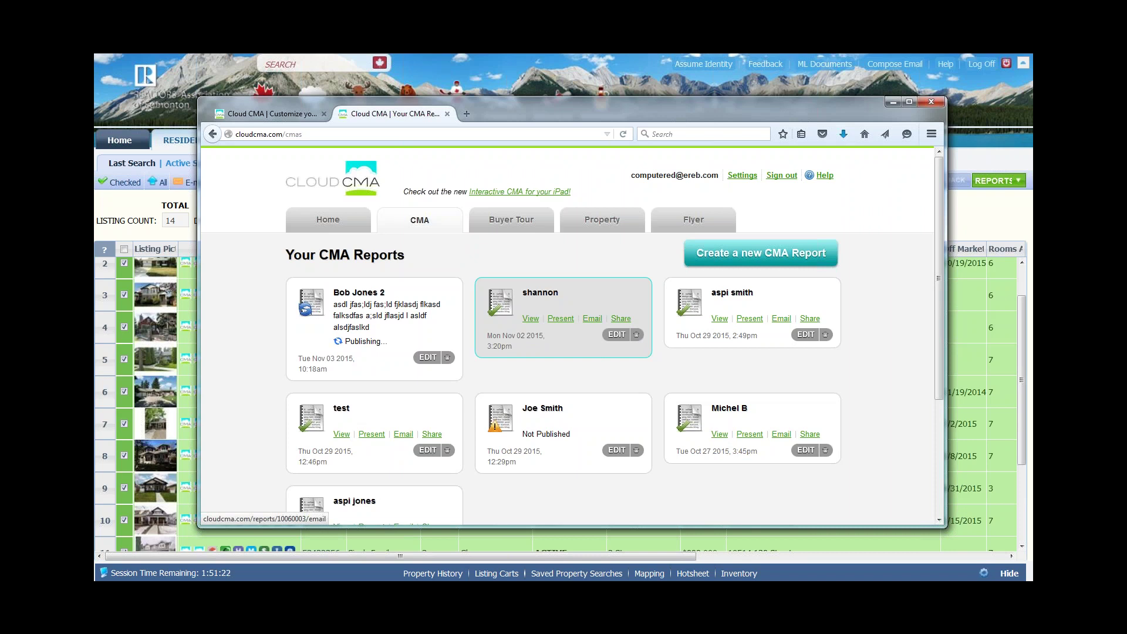
left_click(532, 319)
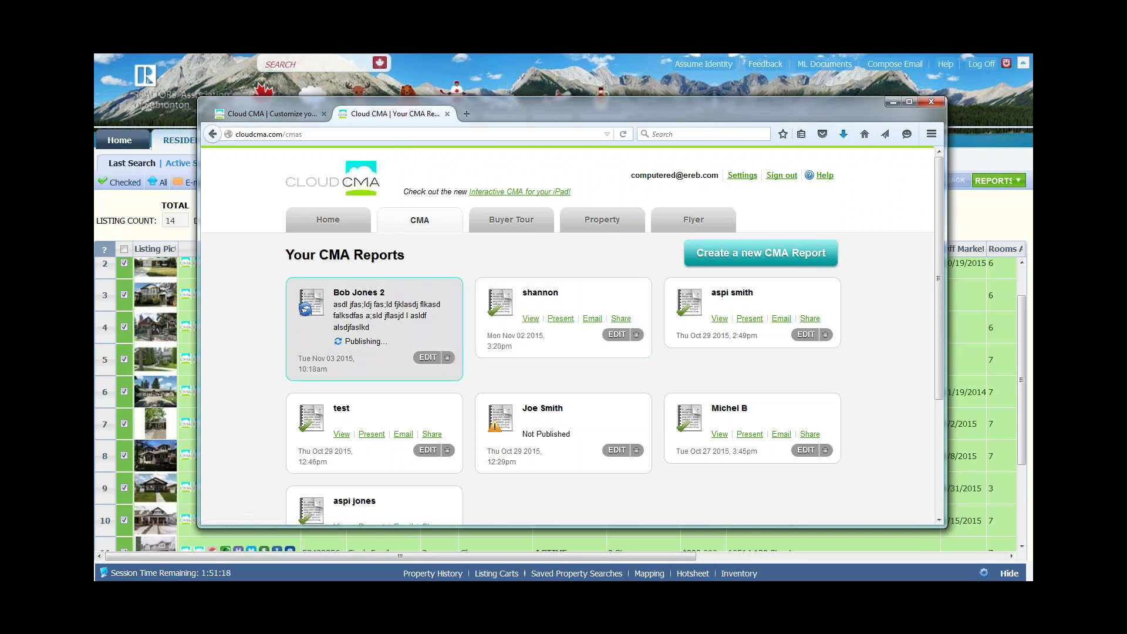
left_click(531, 320)
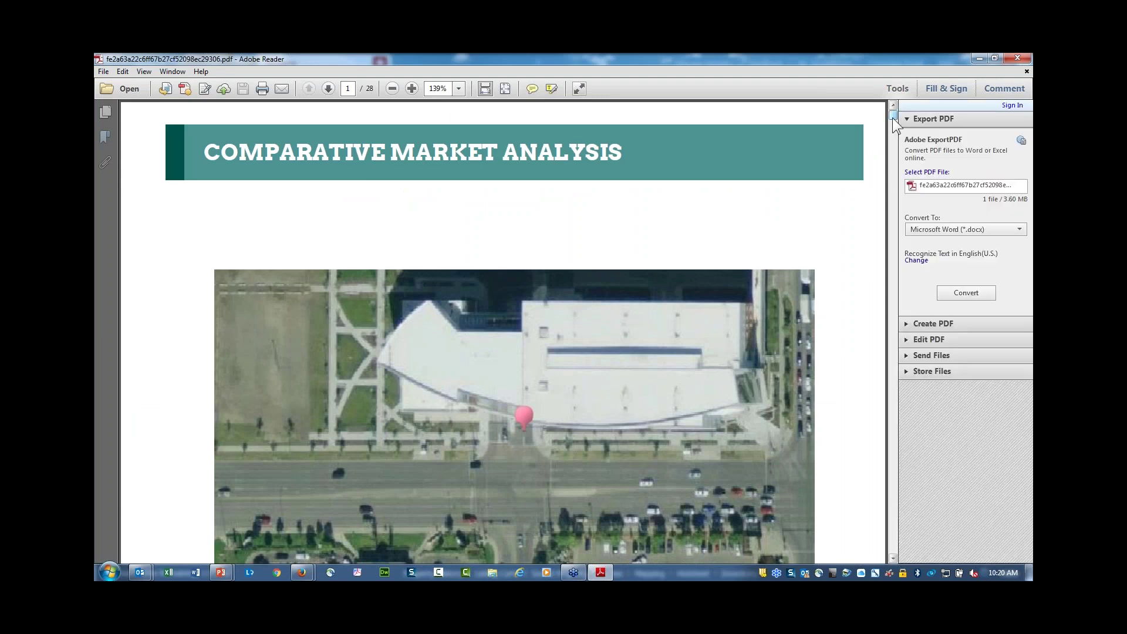
Scroll the PDF from the title page past What is a CMA? to page 13's property details
left_click_drag(893, 116, 893, 124)
scroll(892, 125, "down", 5)
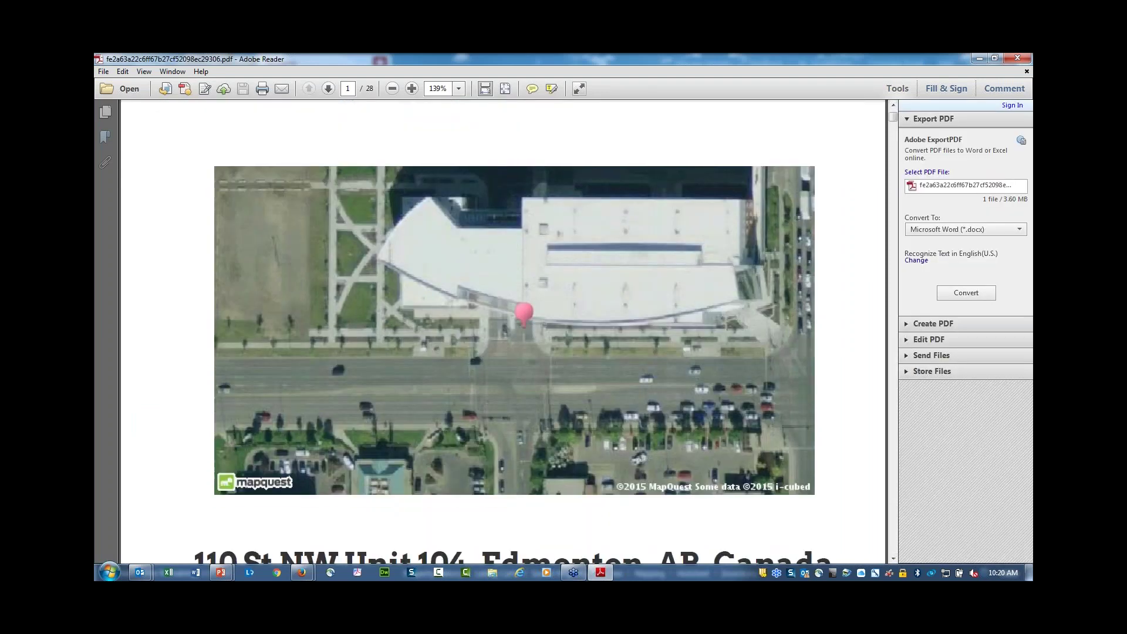
scroll(892, 125, "down", 8)
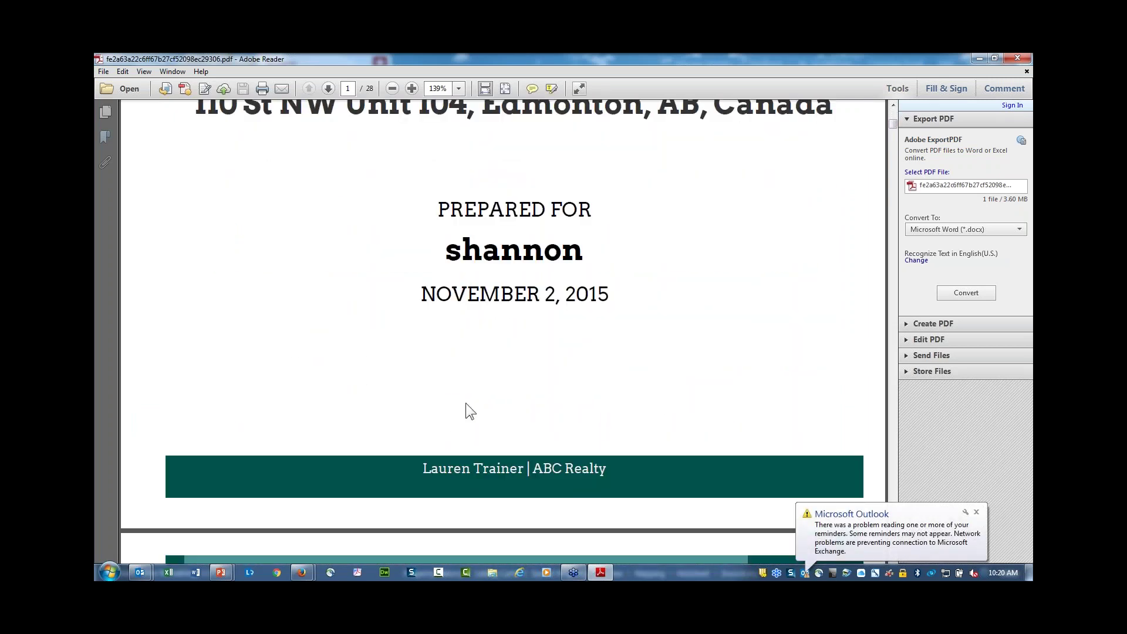
scroll(469, 410, "down", 4)
scroll(474, 410, "down", 4)
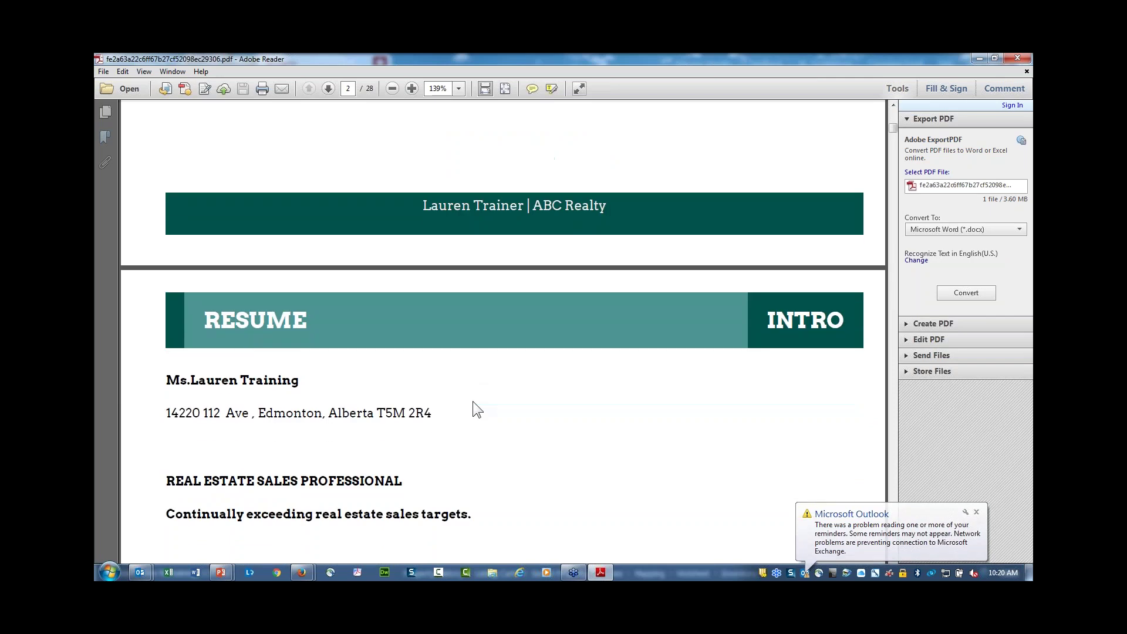
scroll(468, 385, "down", 1)
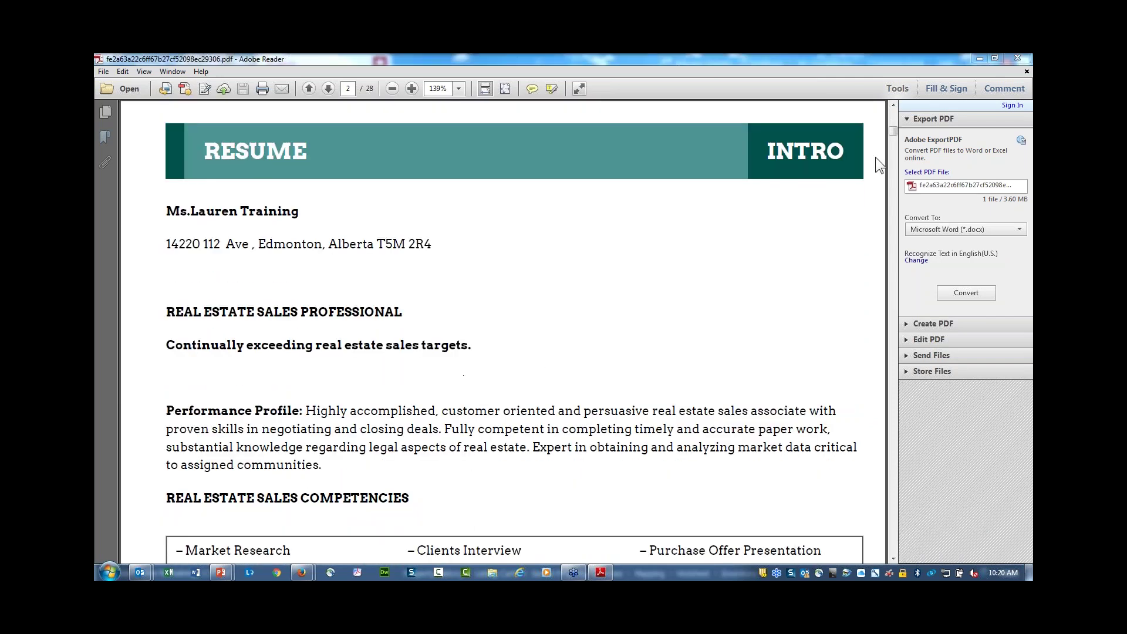
left_click_drag(894, 132, 893, 159)
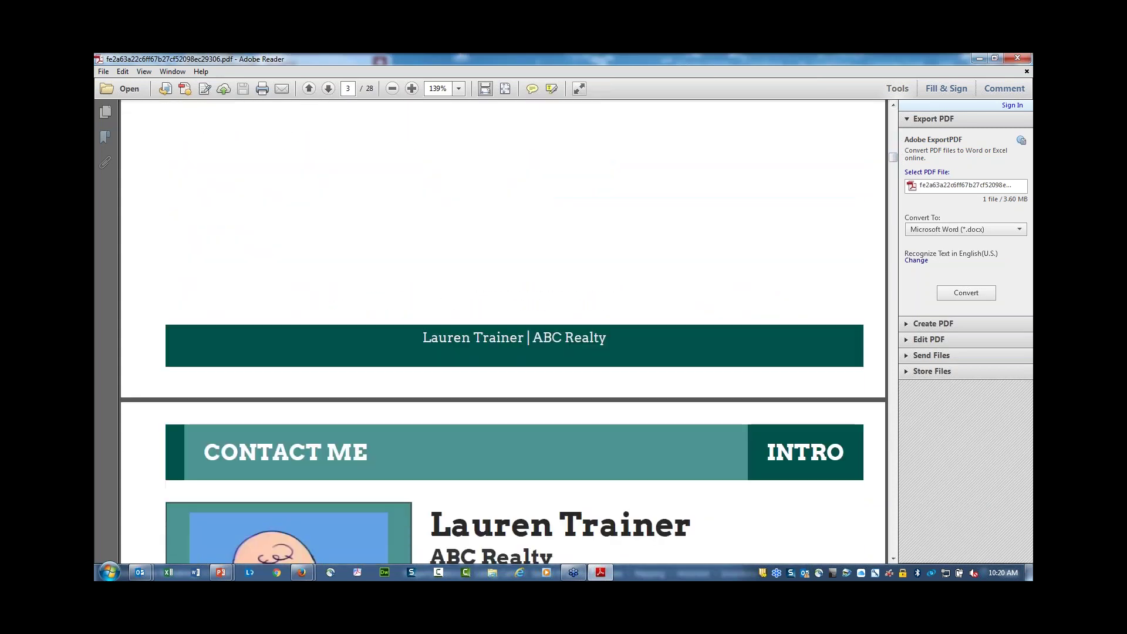
scroll(502, 350, "down", 5)
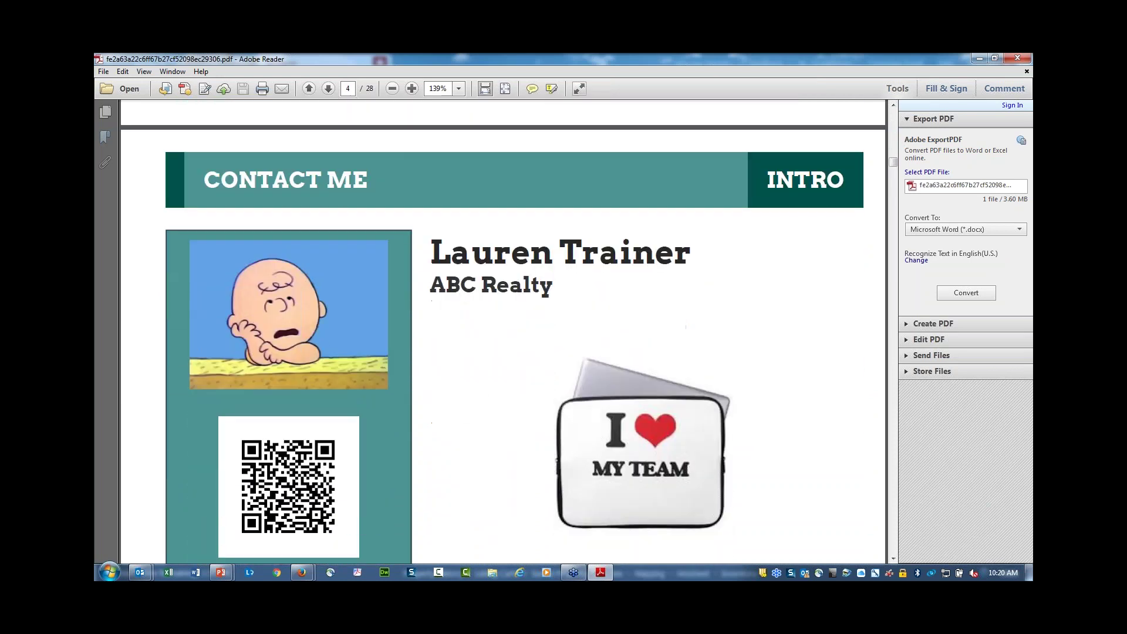
scroll(500, 354, "down", 8)
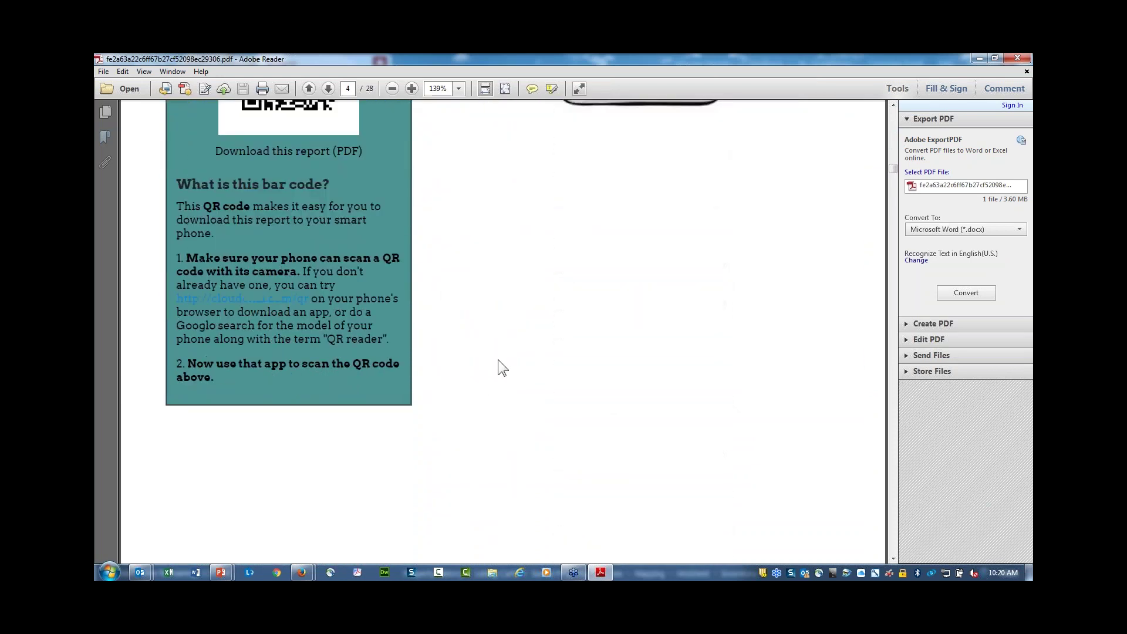
scroll(497, 359, "down", 7)
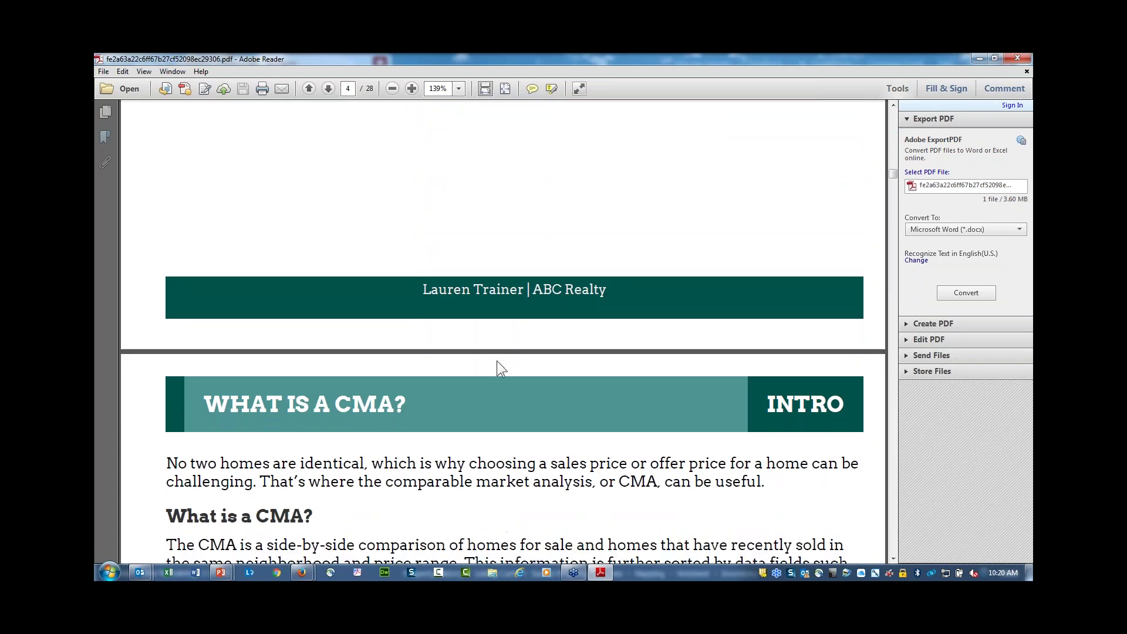
scroll(496, 360, "down", 1)
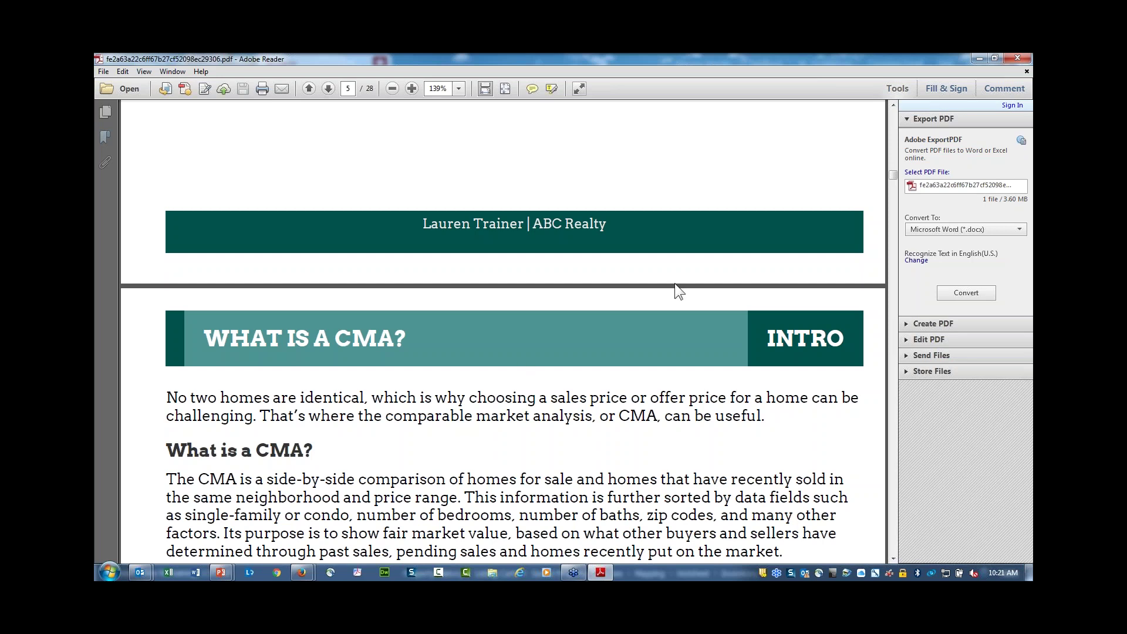
left_click_drag(893, 175, 893, 302)
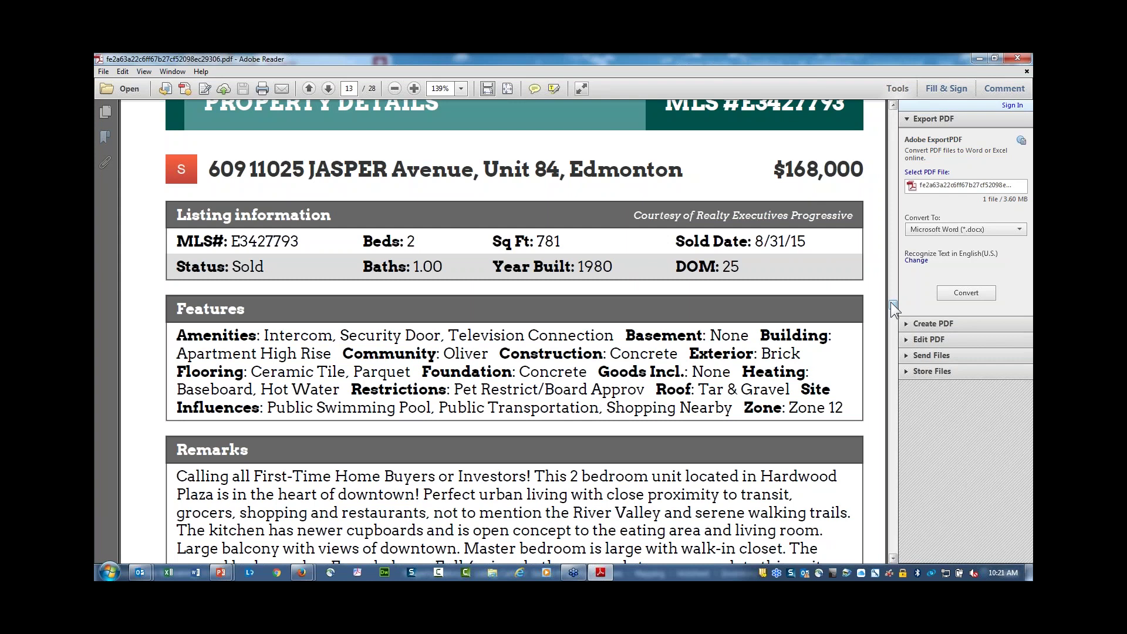
Return to Paragon's Active Spreadsheet with 14 of 16 listings checked and open the Actions menu
key("alt+Tab")
mouse_move(301, 572)
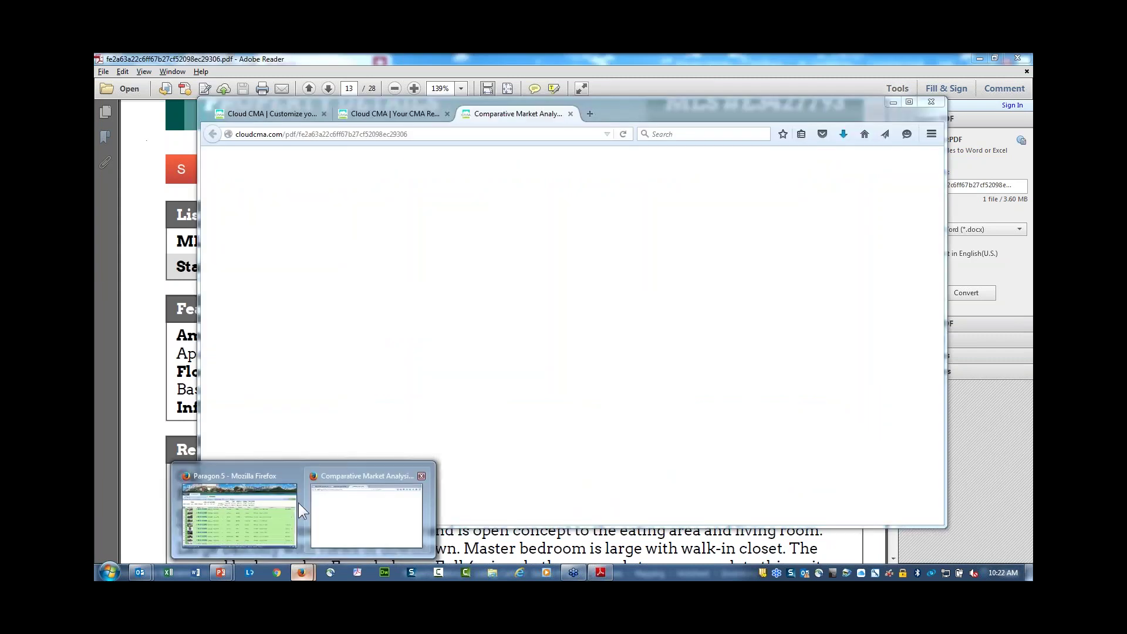
left_click(277, 501)
left_click(512, 182)
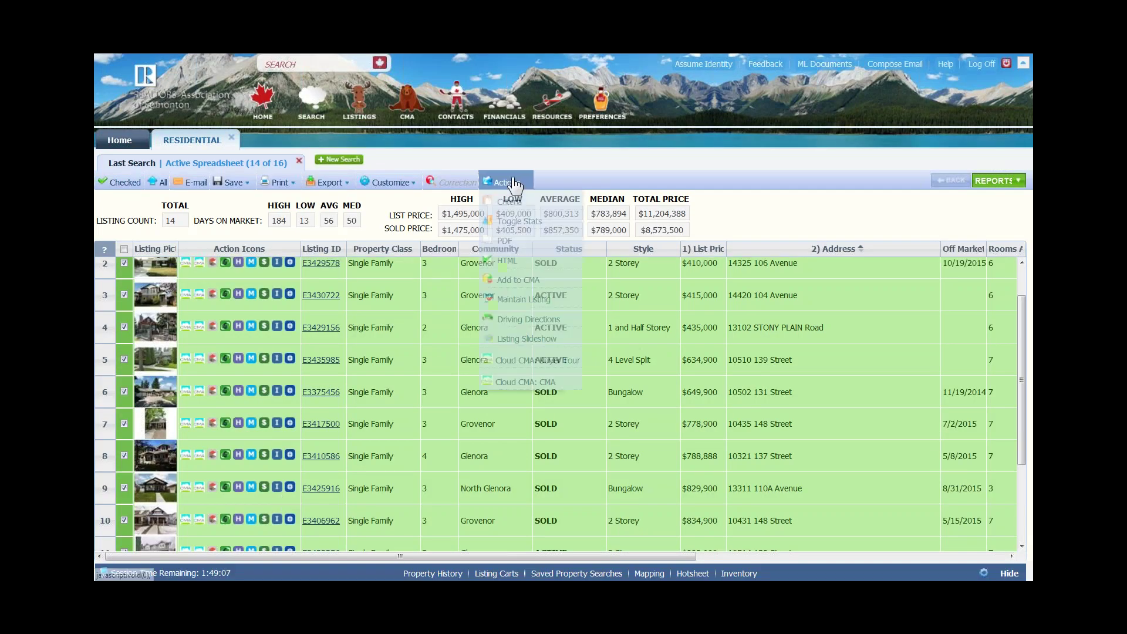
left_click(532, 383)
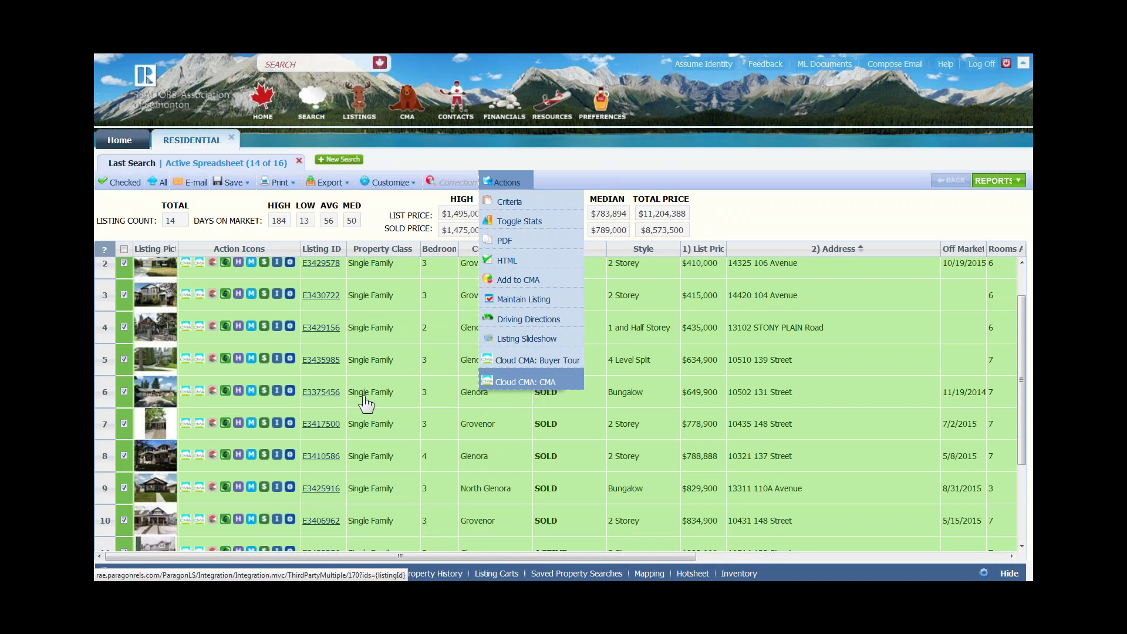